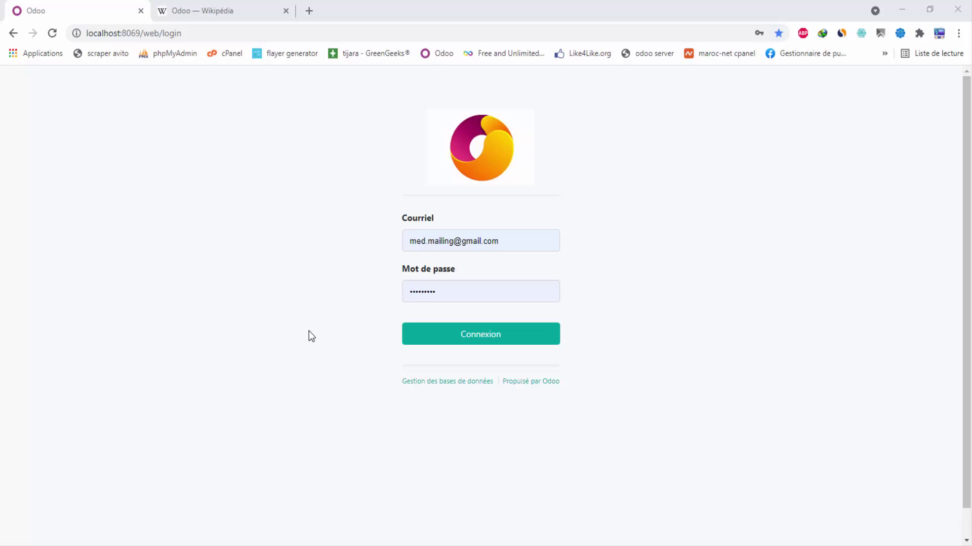
Step: Log in with the prefilled e-mail and password, and open the quotations list of the Ventes application
click(486, 341)
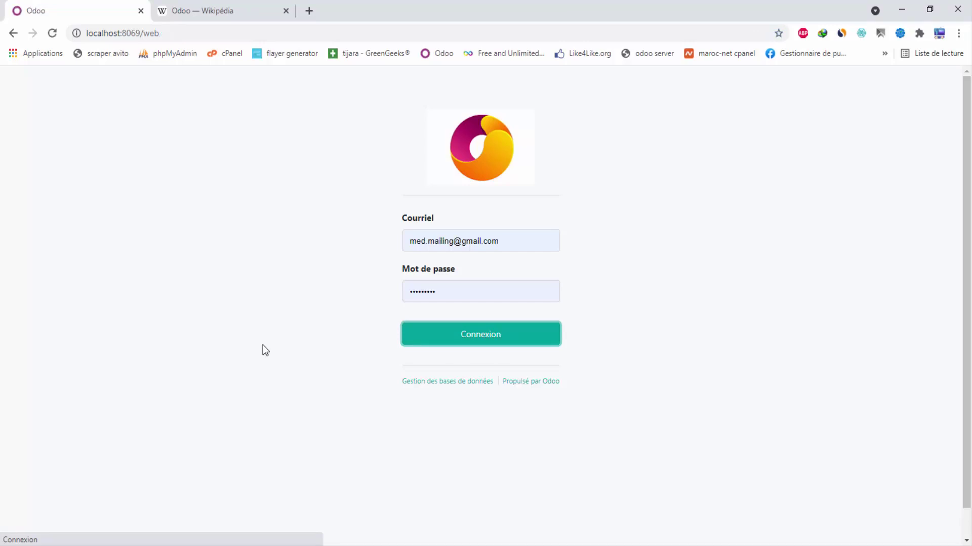
click(590, 216)
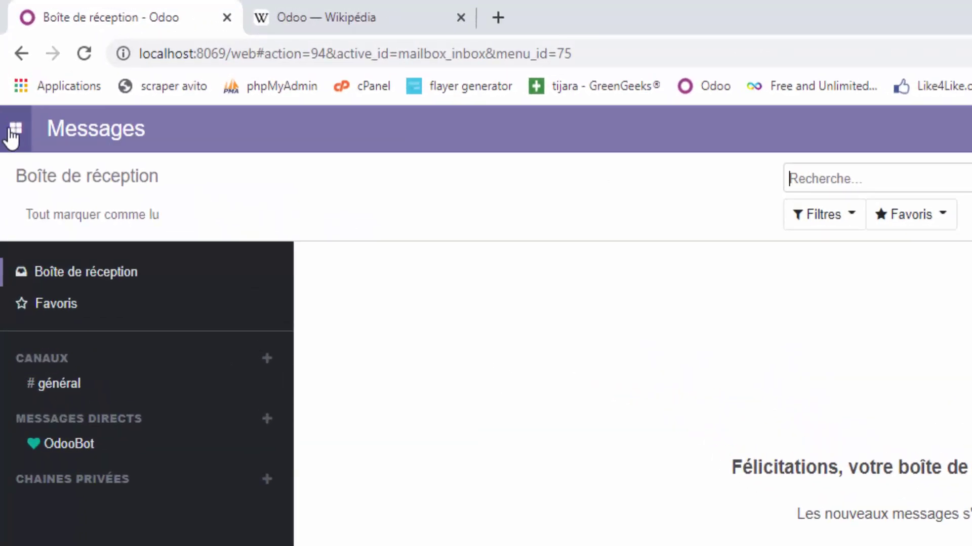
click(14, 130)
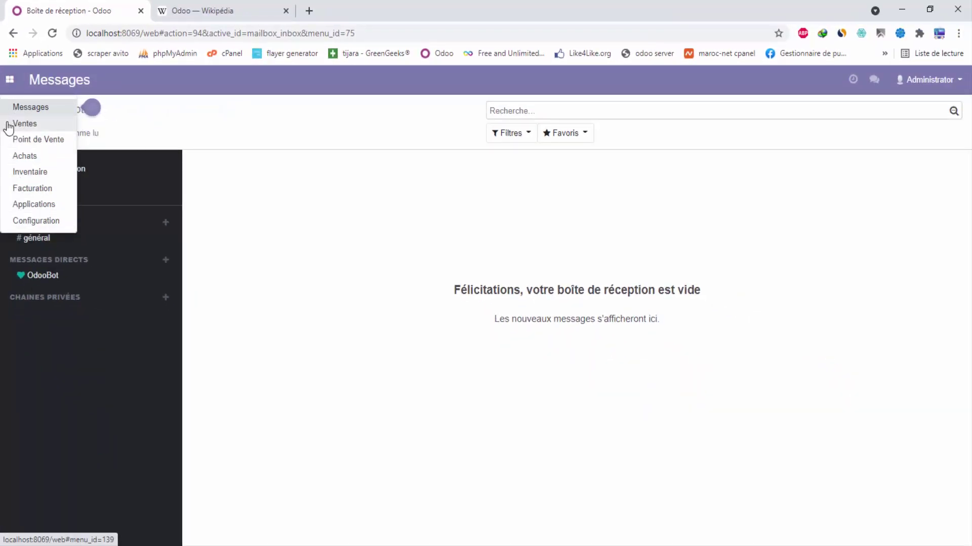
click(32, 127)
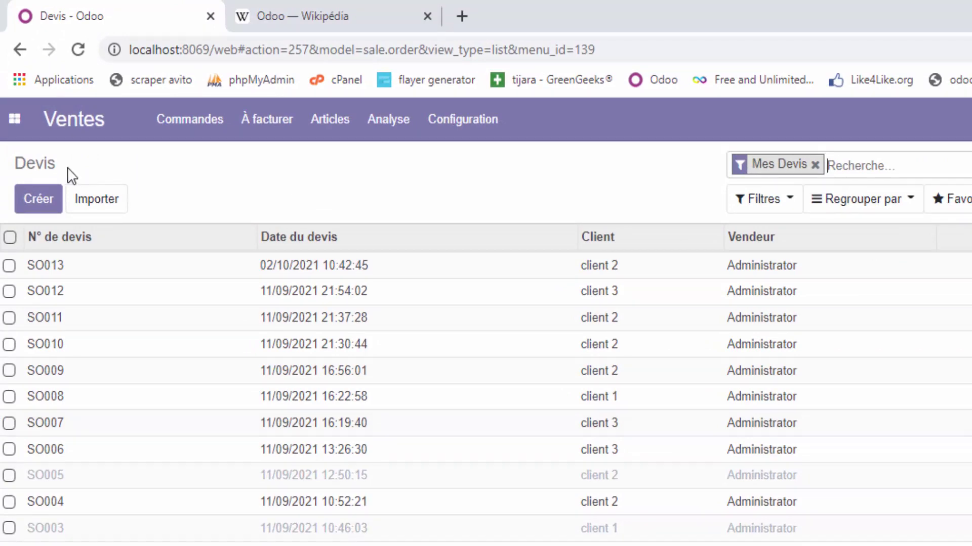
double_click(40, 162)
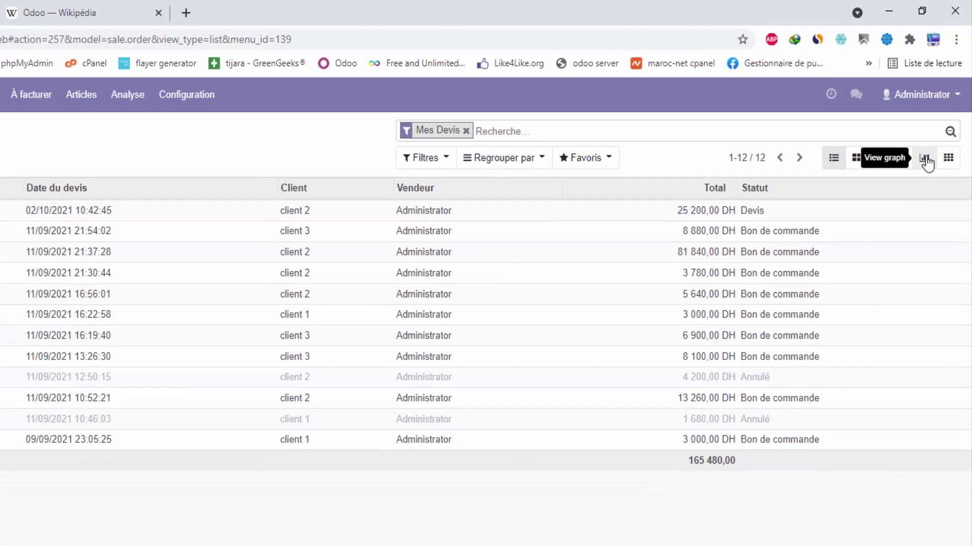
Step: Show the quotations as a graph and examine the total of each client's bar
click(915, 192)
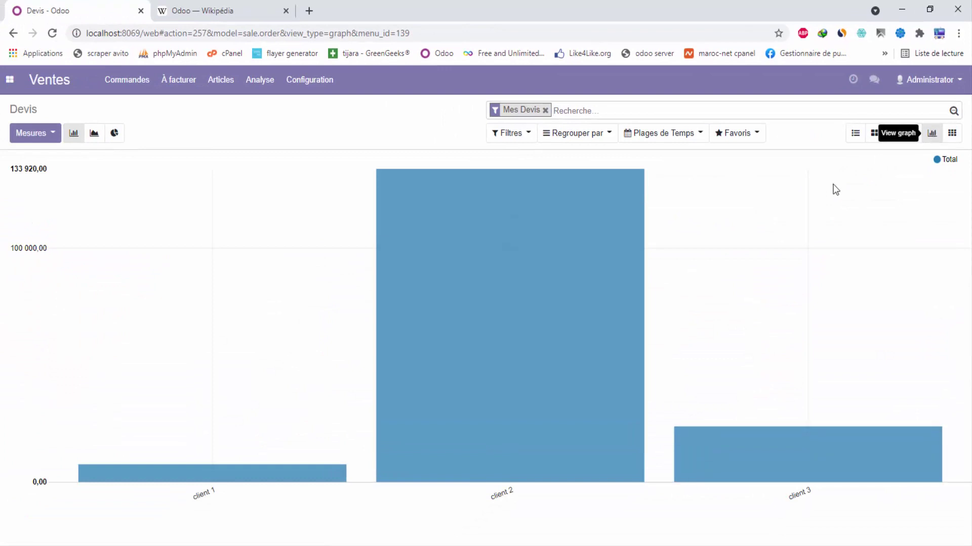
mouse_move(672, 432)
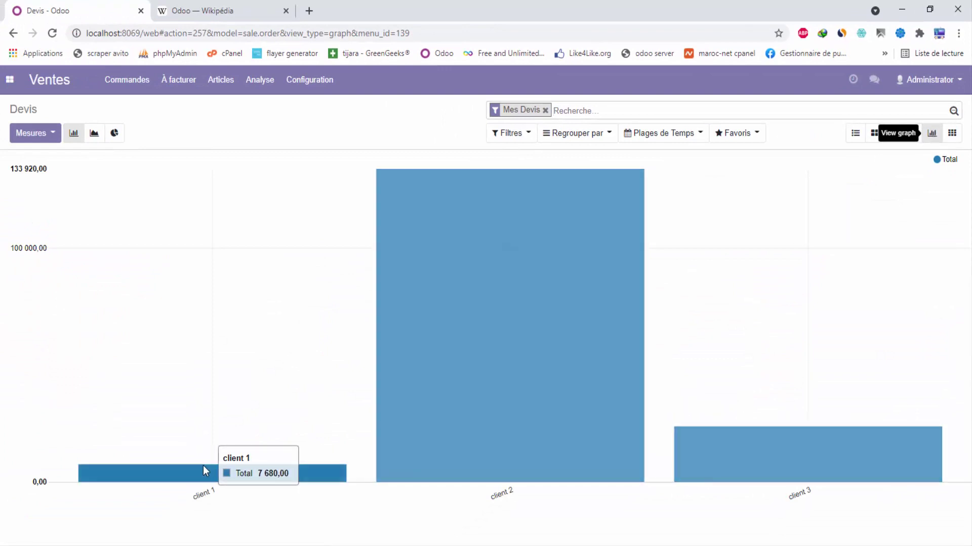
mouse_move(457, 390)
mouse_move(752, 463)
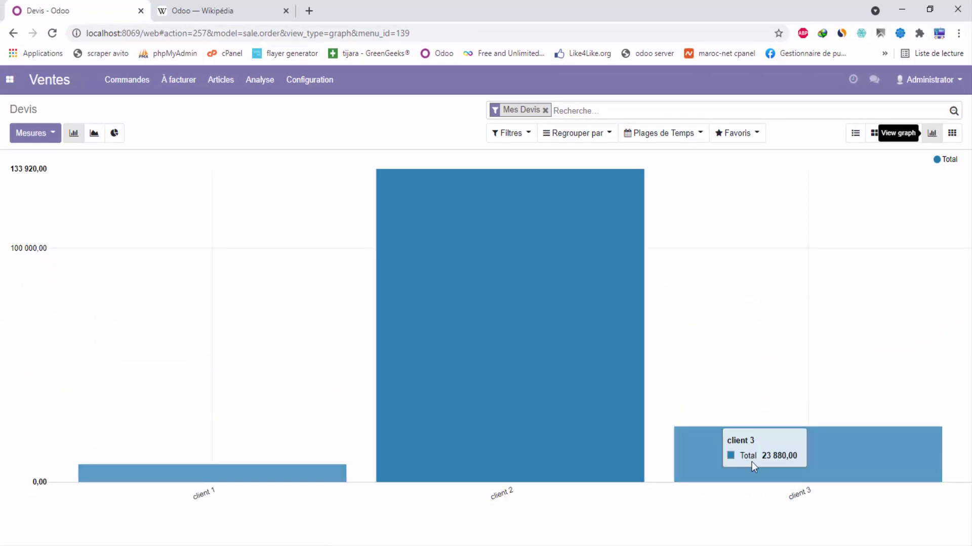
mouse_move(606, 453)
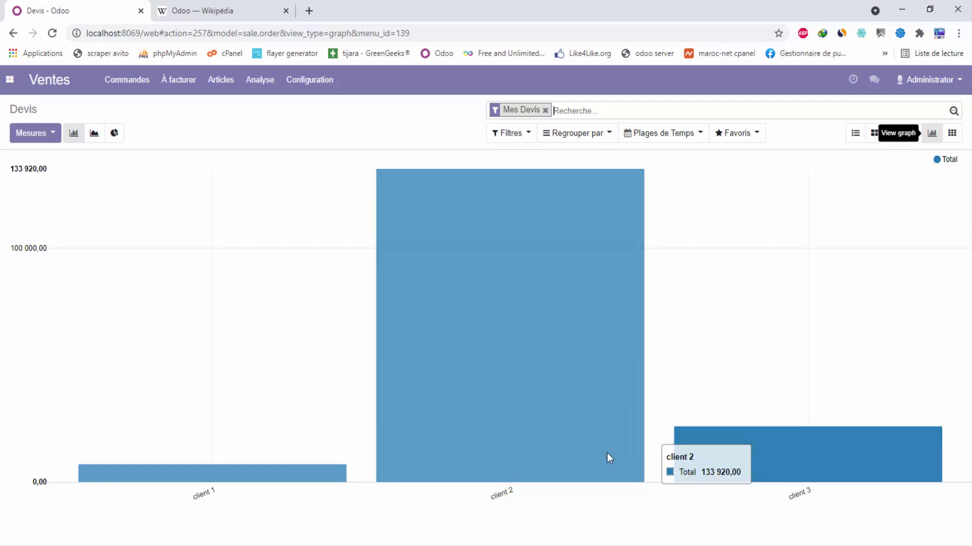
Step: Examine the quotations as a pivot table with September and October 2021 expanded by Adresse de facturation, and return to the list view
click(952, 134)
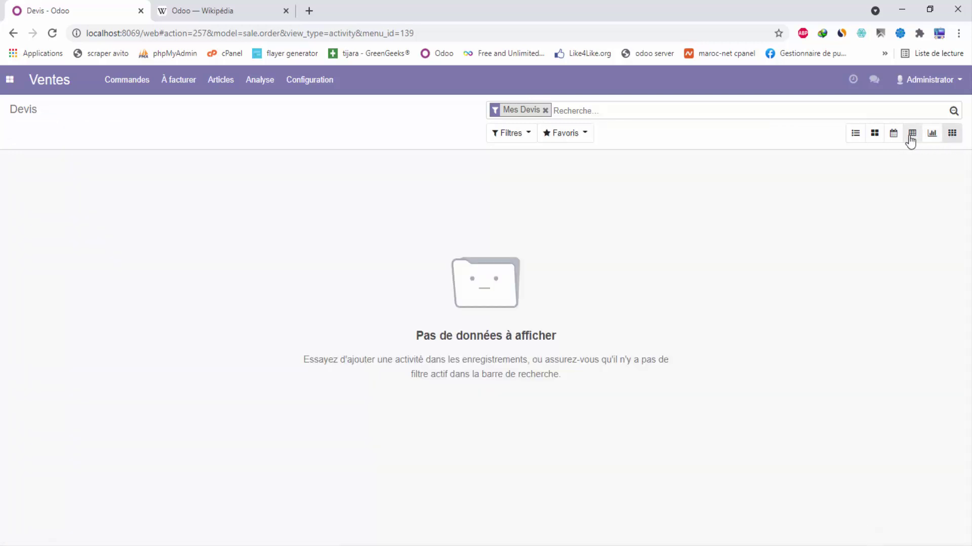
click(911, 135)
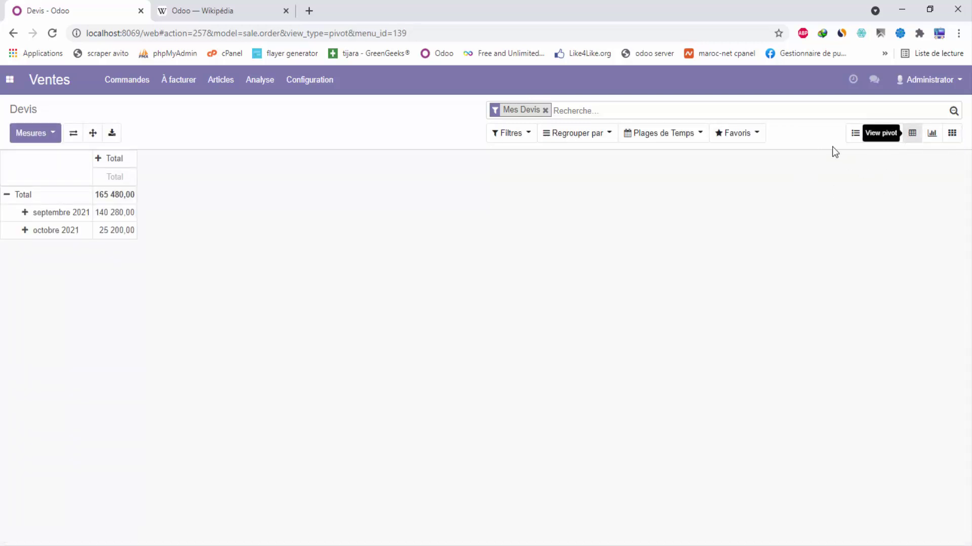
click(24, 213)
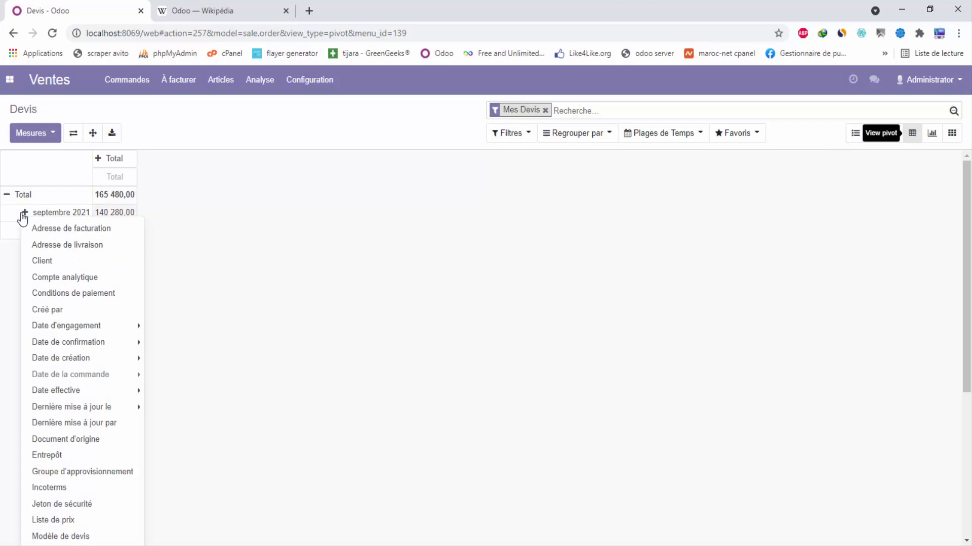
click(51, 229)
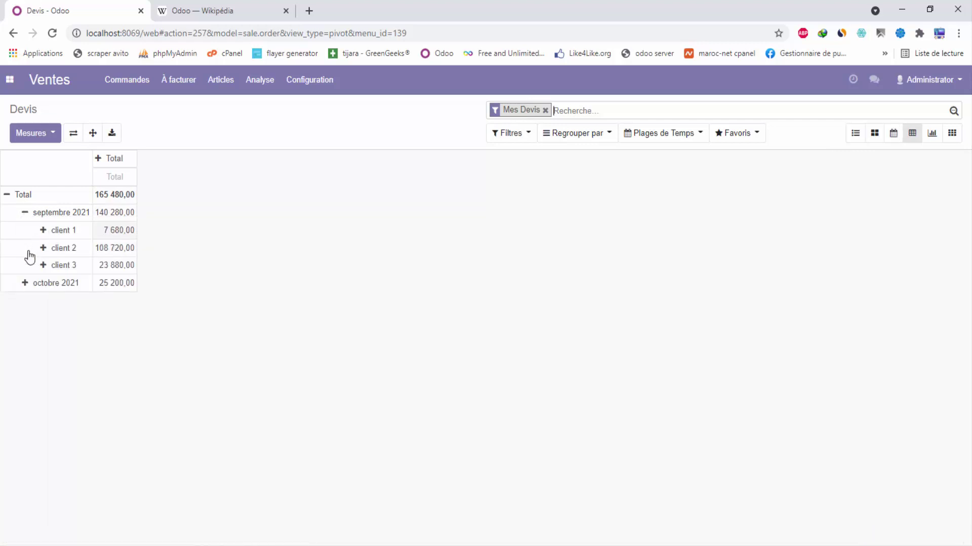
click(25, 284)
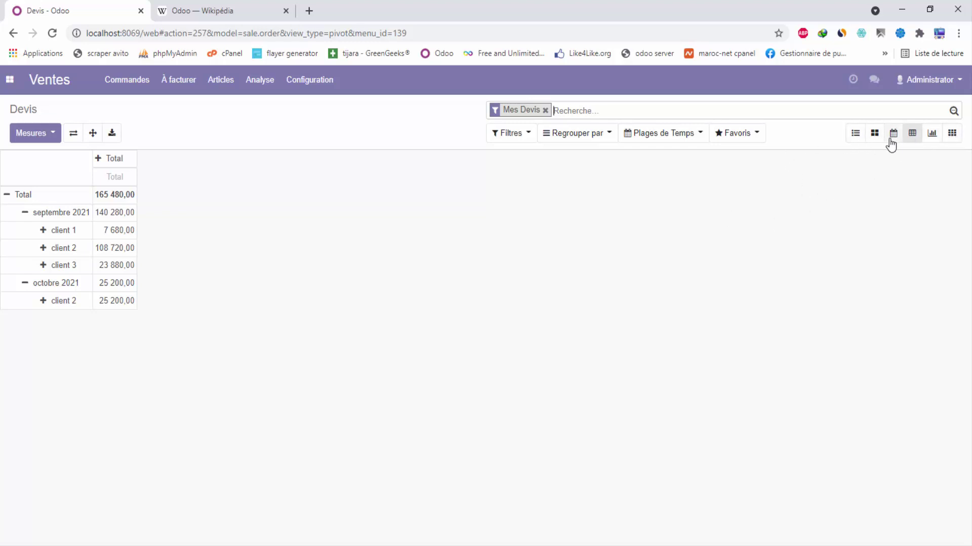
click(855, 136)
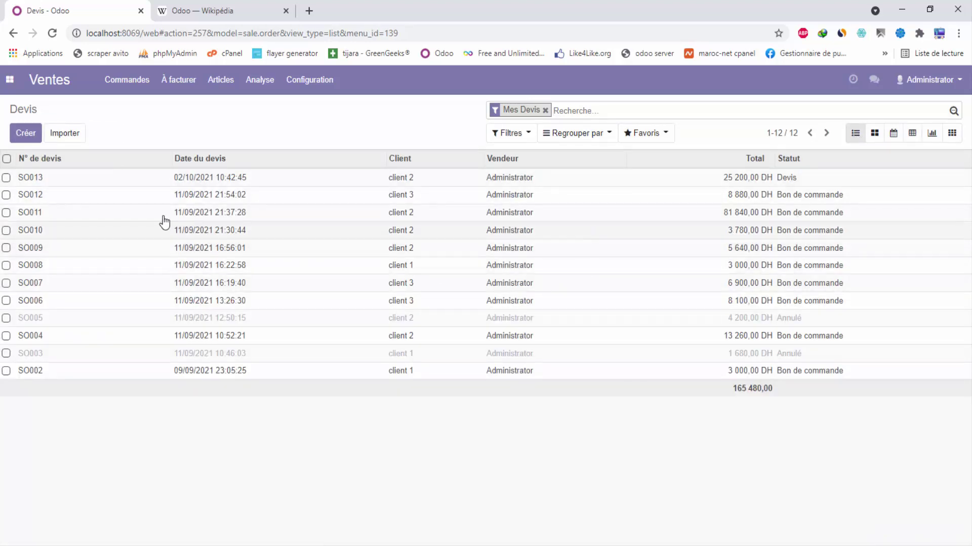
double_click(18, 107)
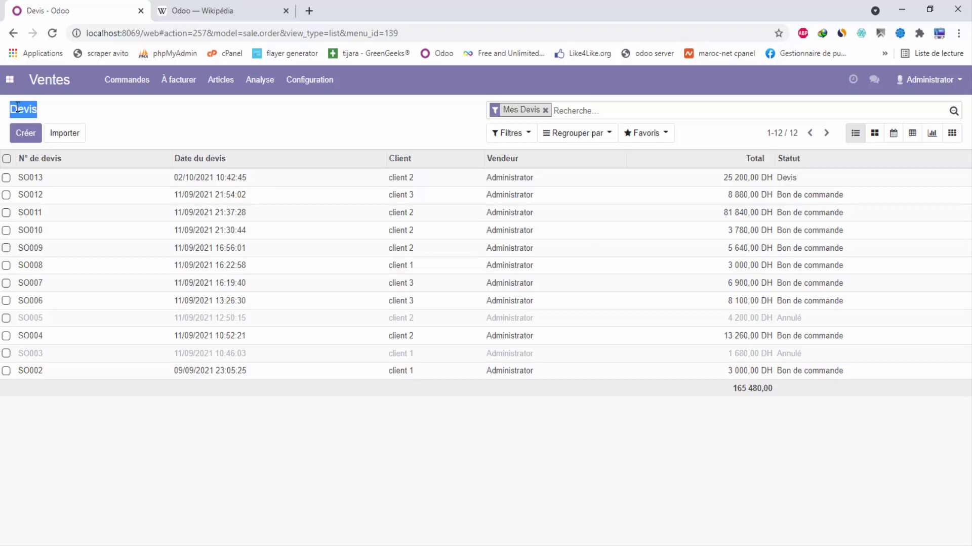
Step: Open the clients of the Ventes application and show them as a list
click(130, 82)
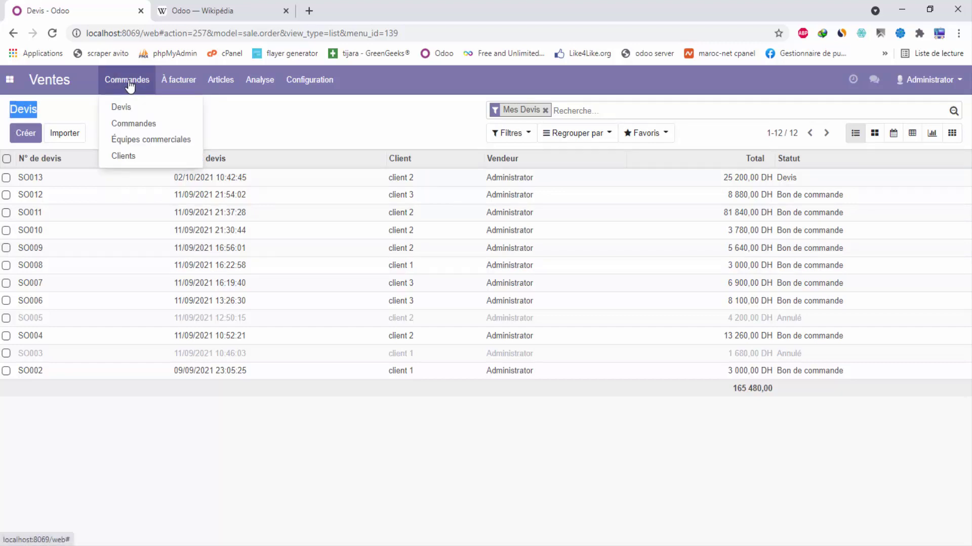
click(124, 158)
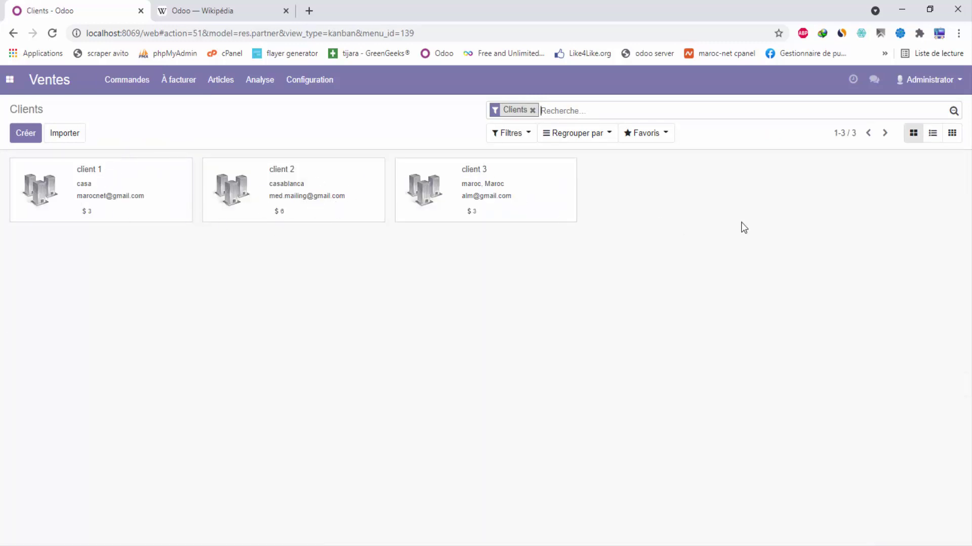
click(932, 134)
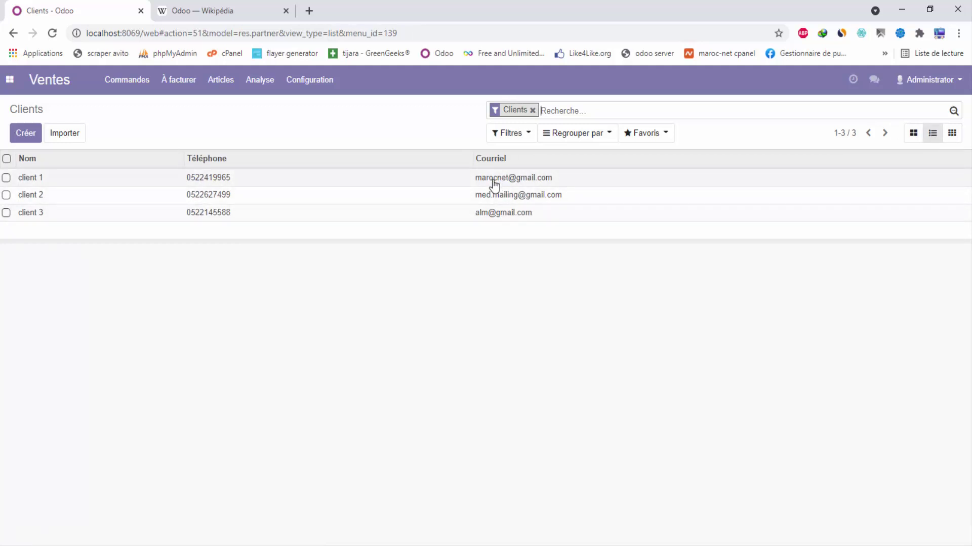
Step: Open the record of client 1, review its quotations and sales, and return to the record
click(72, 184)
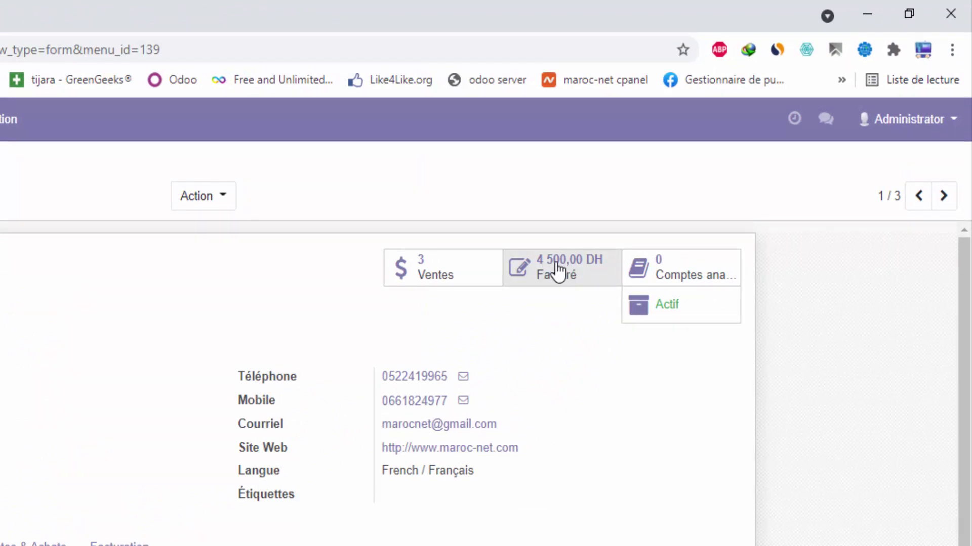
click(424, 273)
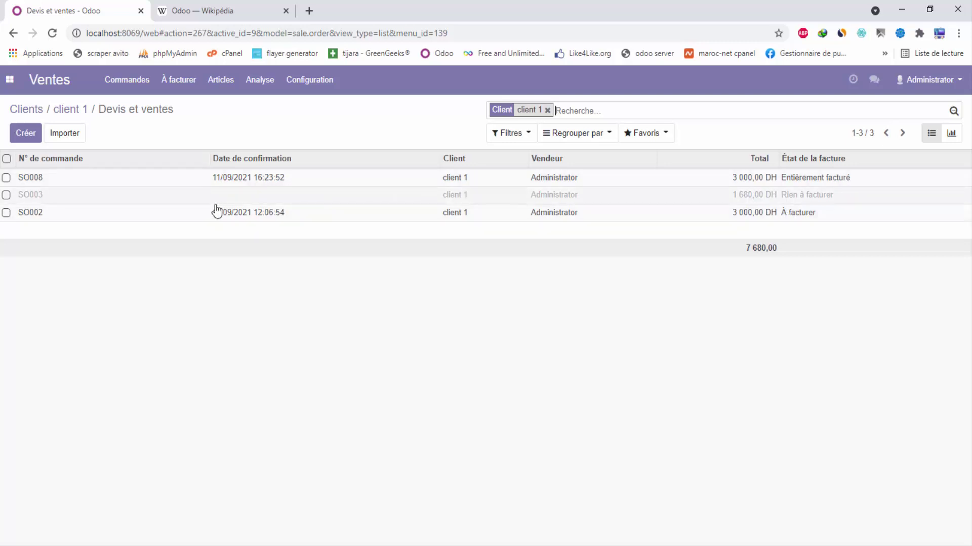
click(74, 112)
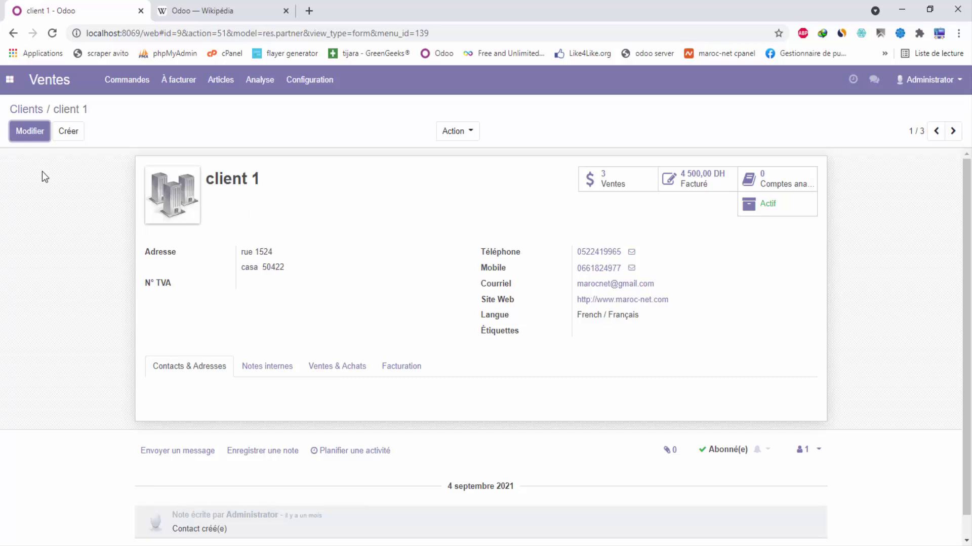
Step: Open a blank form for a new client and discard it
click(70, 134)
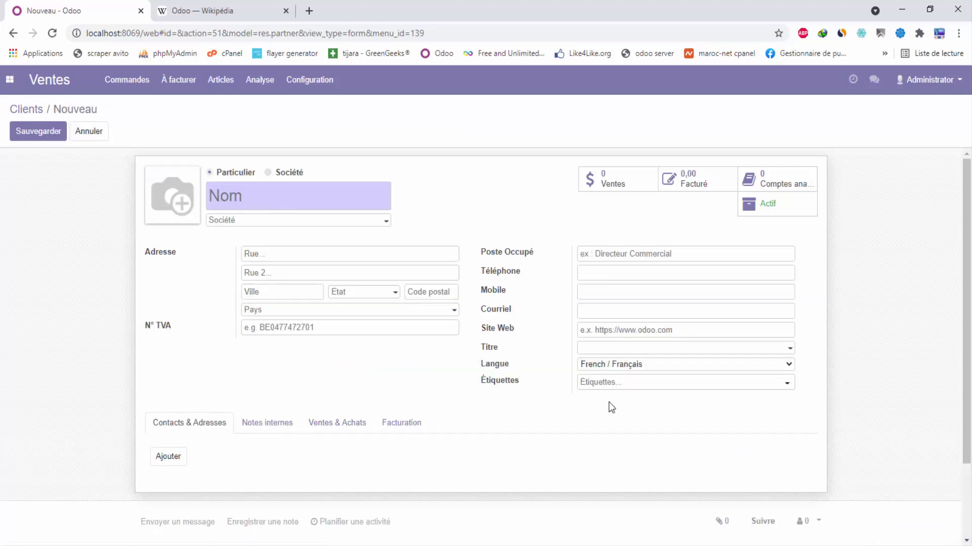
click(81, 132)
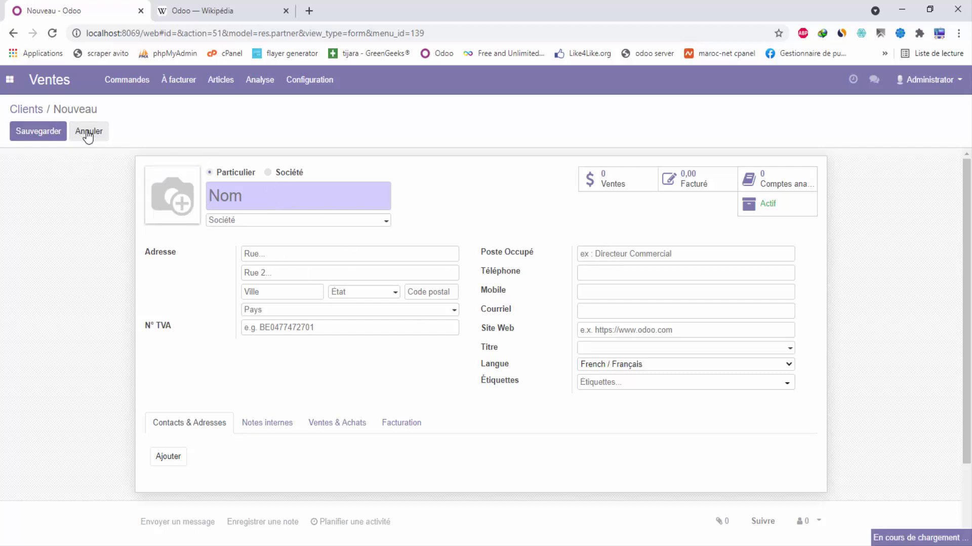
Step: Create a new quotation from the Devis list and choose client 2 as its client
click(123, 84)
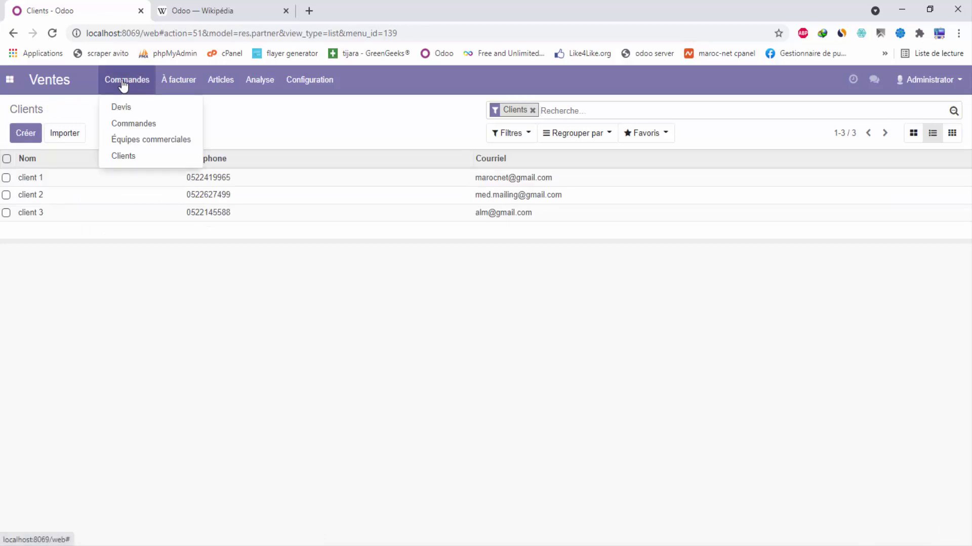
click(126, 109)
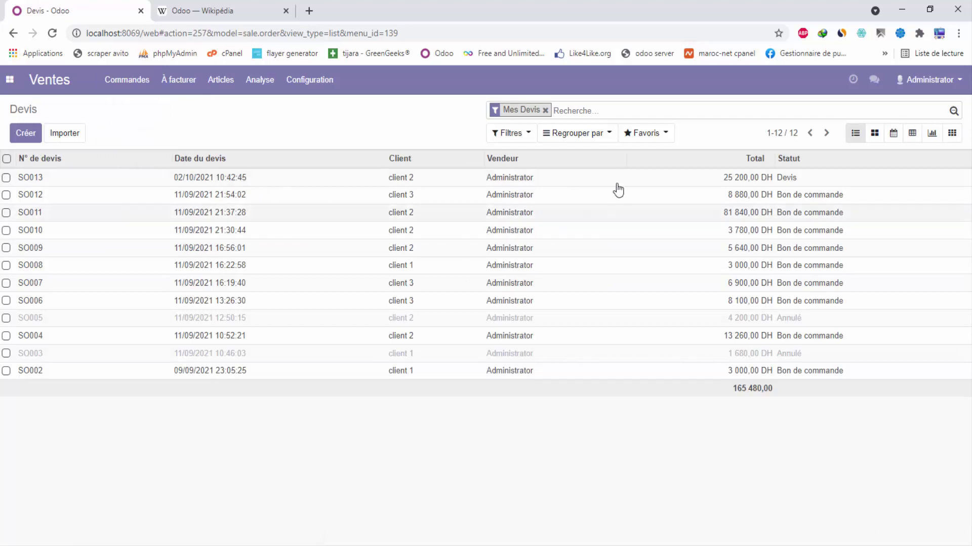
click(26, 136)
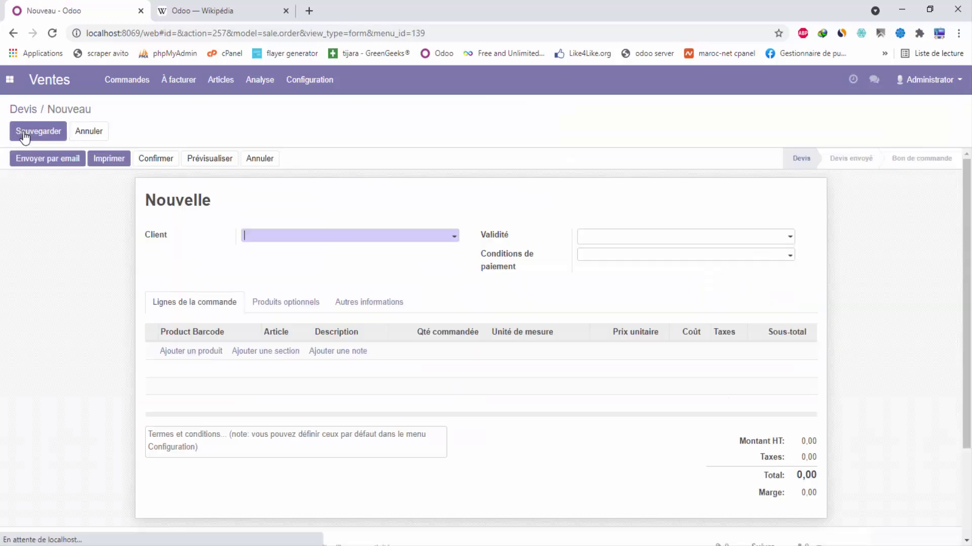
click(375, 238)
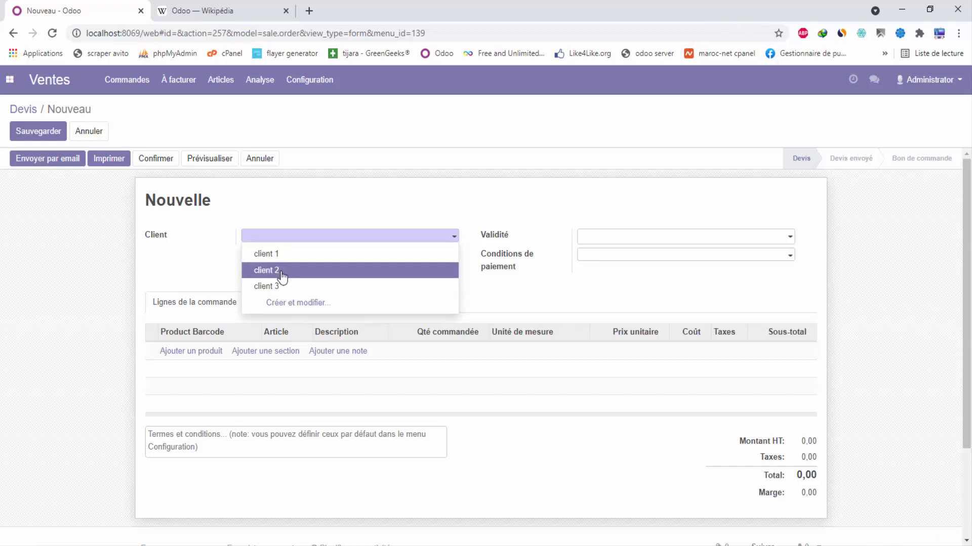
click(280, 272)
Step: Set the quotation's validity date to 04/02/2021 and its payment terms to 30 jours nets
click(639, 240)
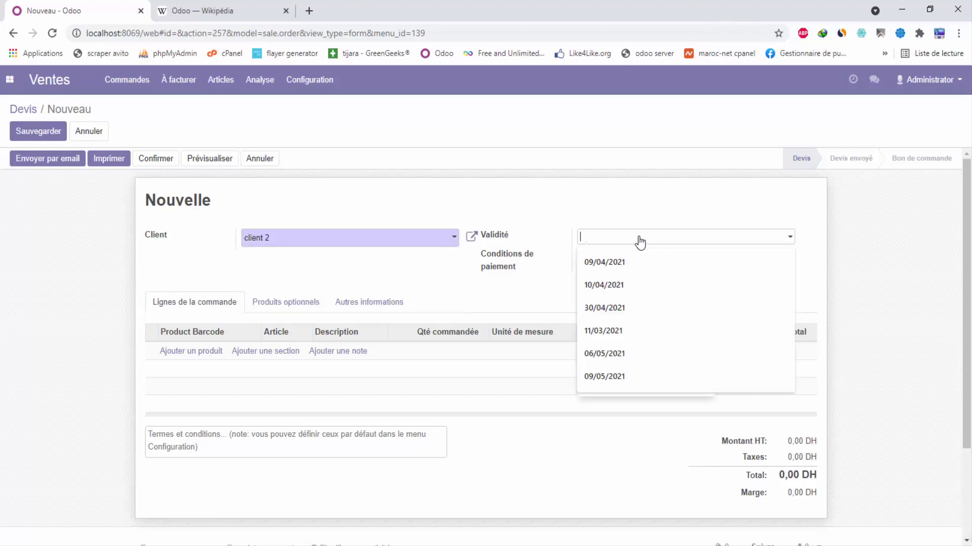
click(614, 263)
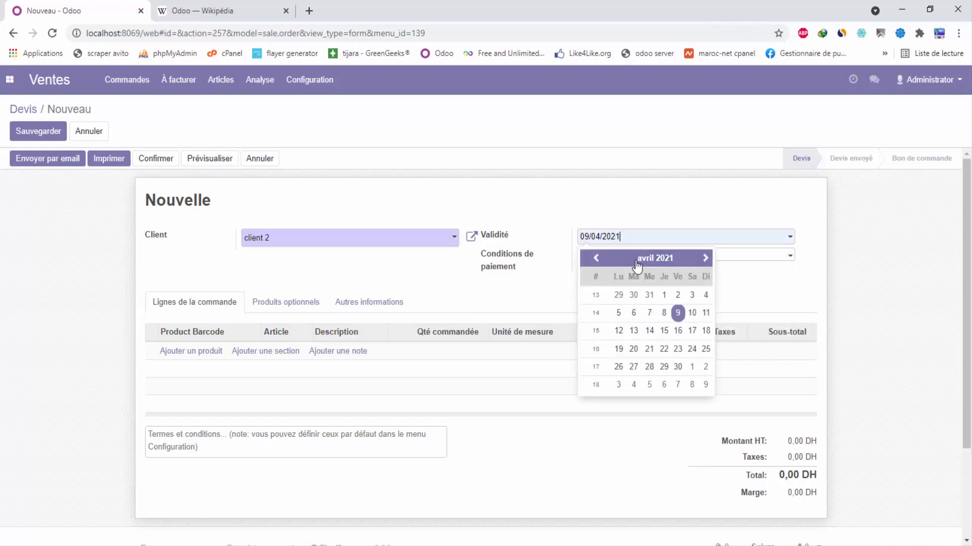
click(595, 259)
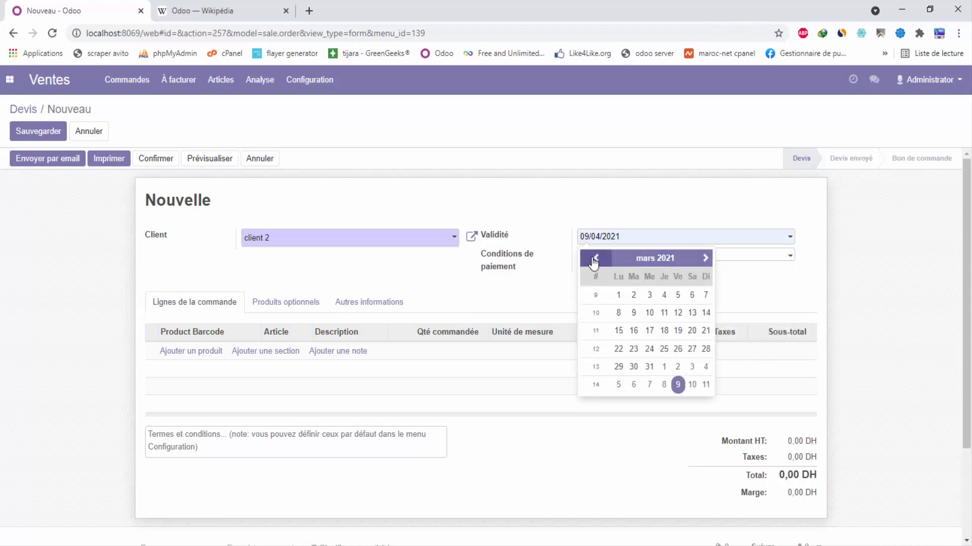
click(594, 259)
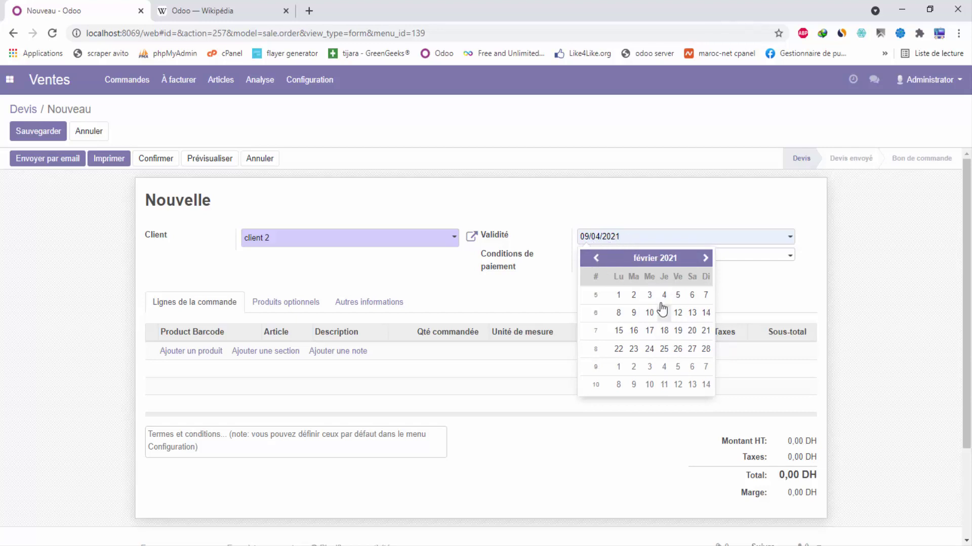
click(663, 294)
click(618, 257)
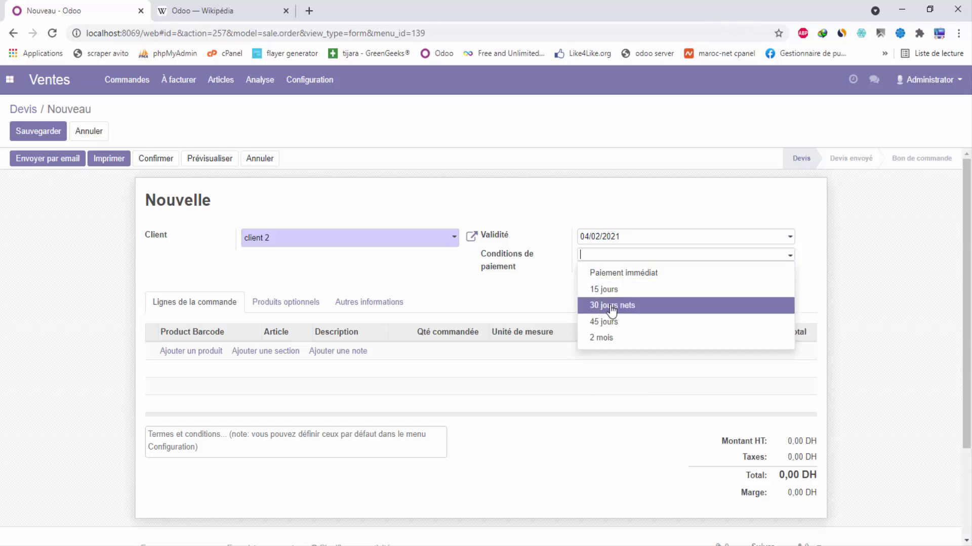
click(611, 306)
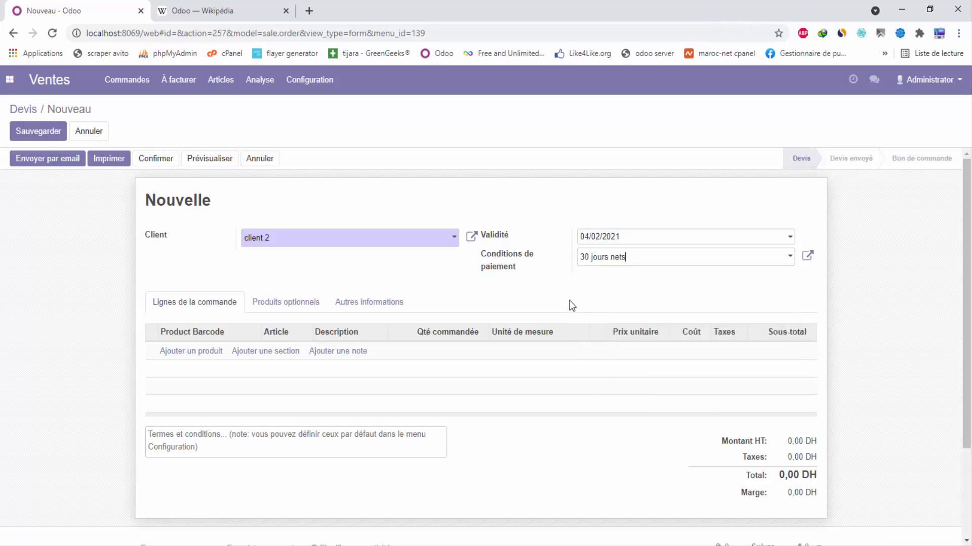
Step: Add a product line for [36] article 5 to the quotation with an ordered quantity of 12
click(192, 353)
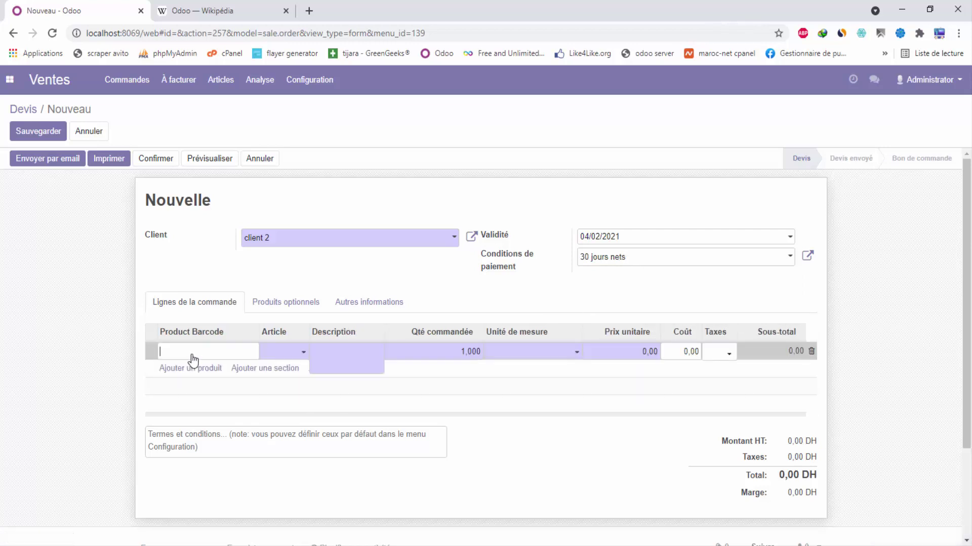
click(285, 357)
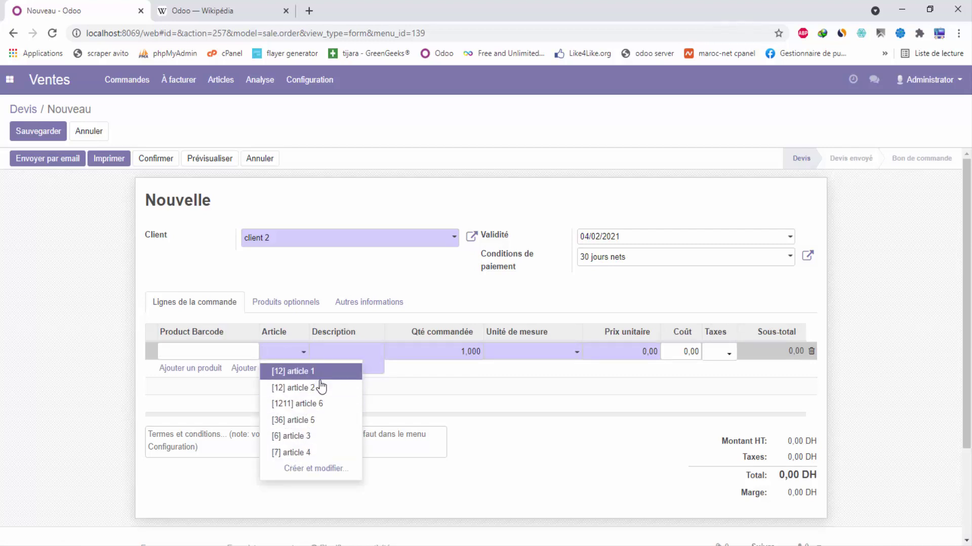
click(310, 424)
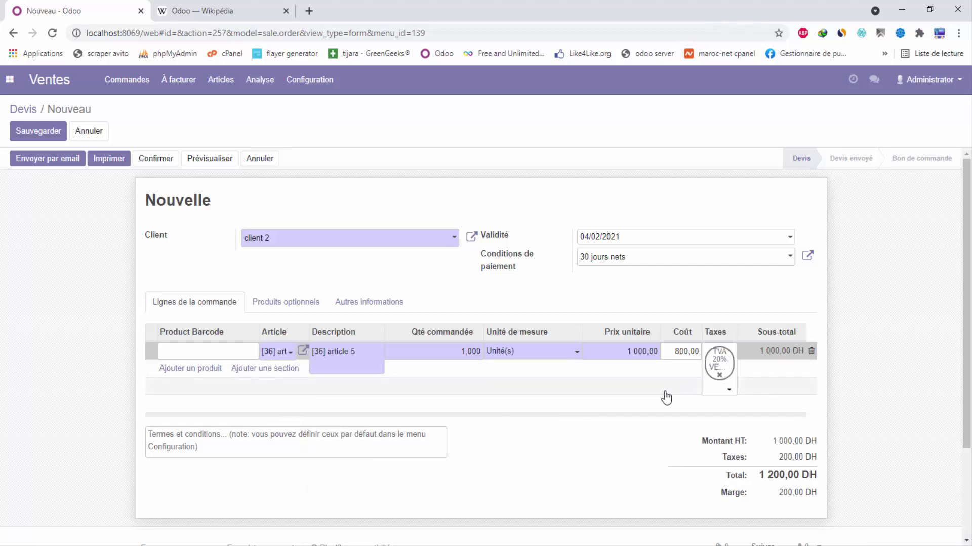
click(466, 351)
click(464, 351)
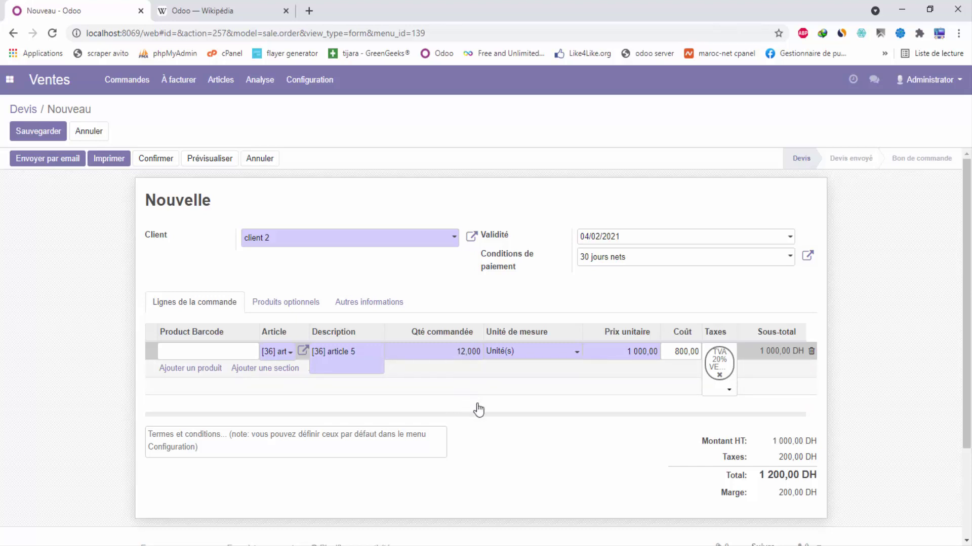
click(533, 442)
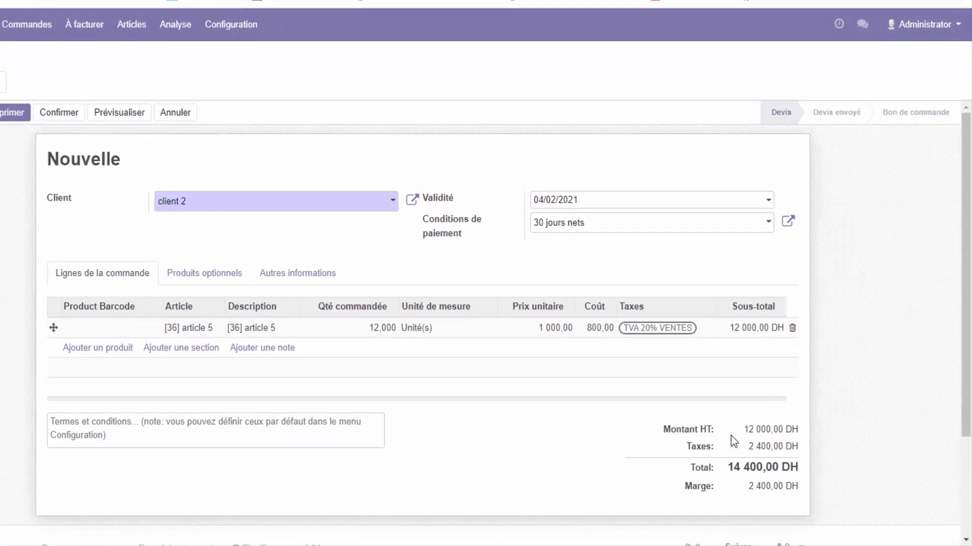
Step: Check the quotation's amount before tax and its taxes, and save the quotation
scroll(659, 206, down, 3)
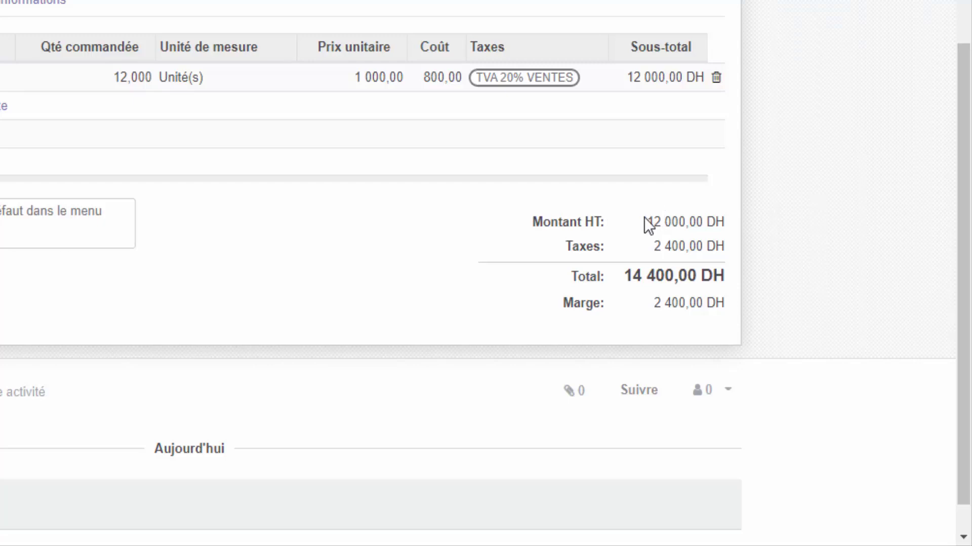
drag(647, 221, 664, 245)
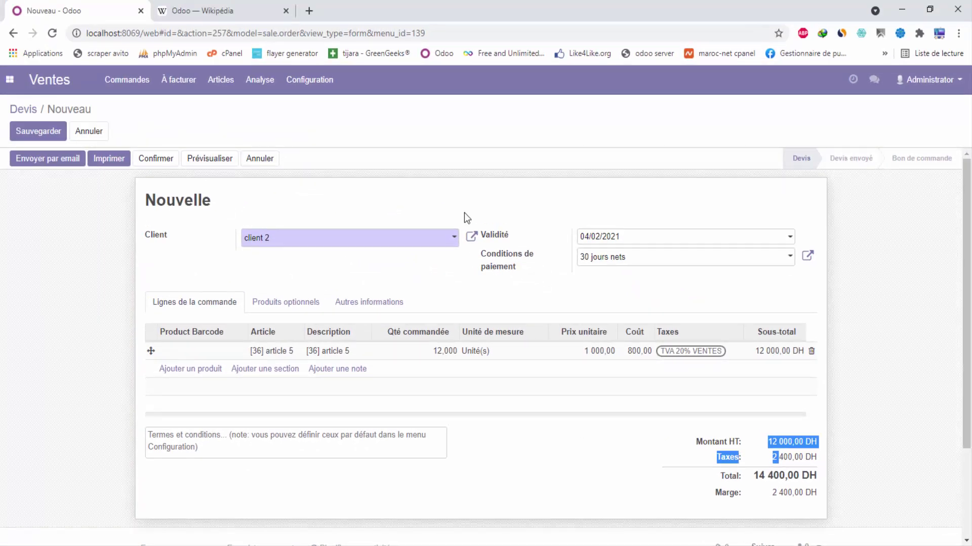
click(28, 136)
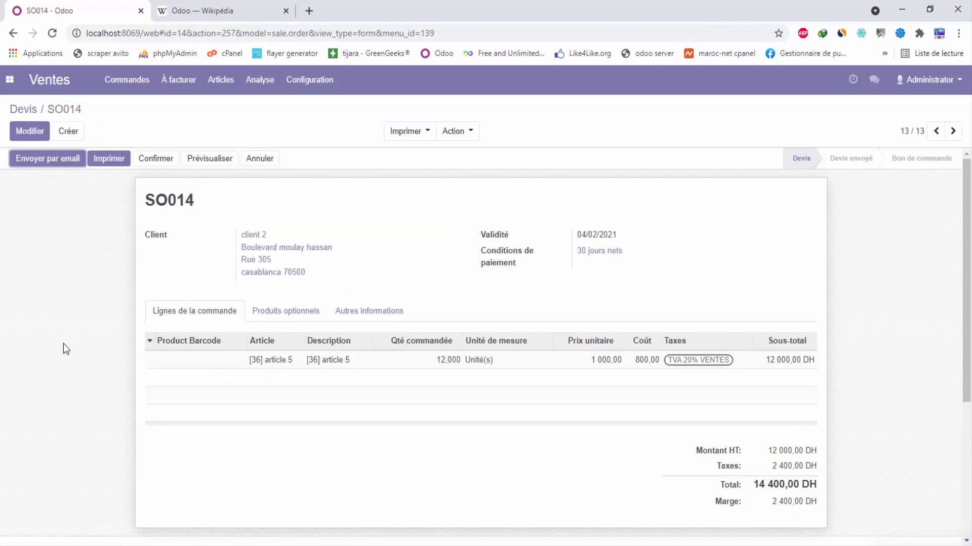
Step: Open the email message for the saved quotation, review its text and company name, and close it without sending
click(46, 161)
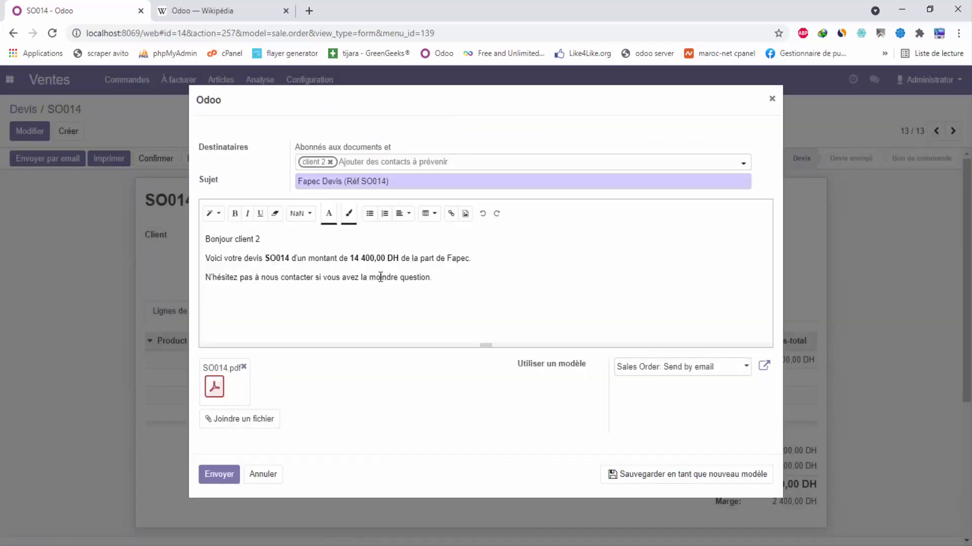
drag(206, 238, 441, 278)
click(450, 280)
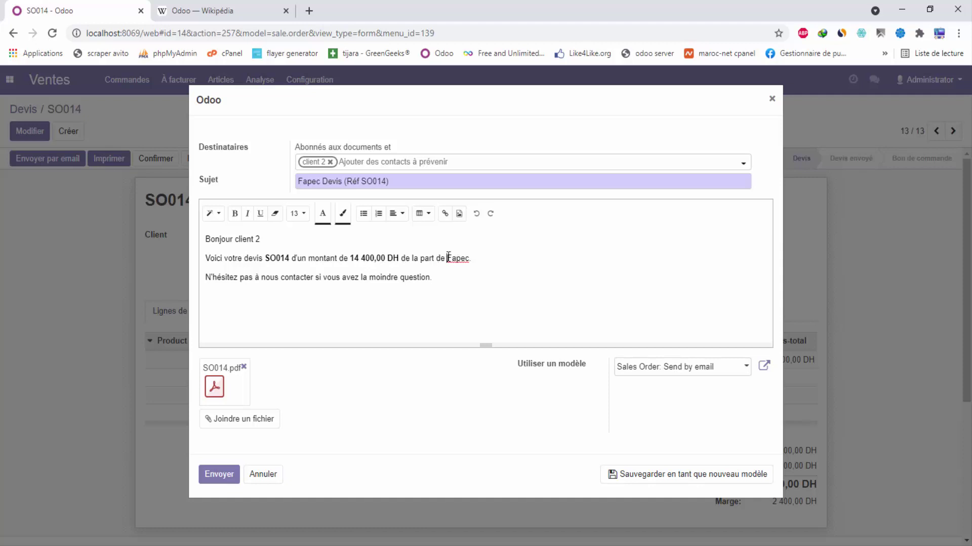
drag(448, 258, 474, 259)
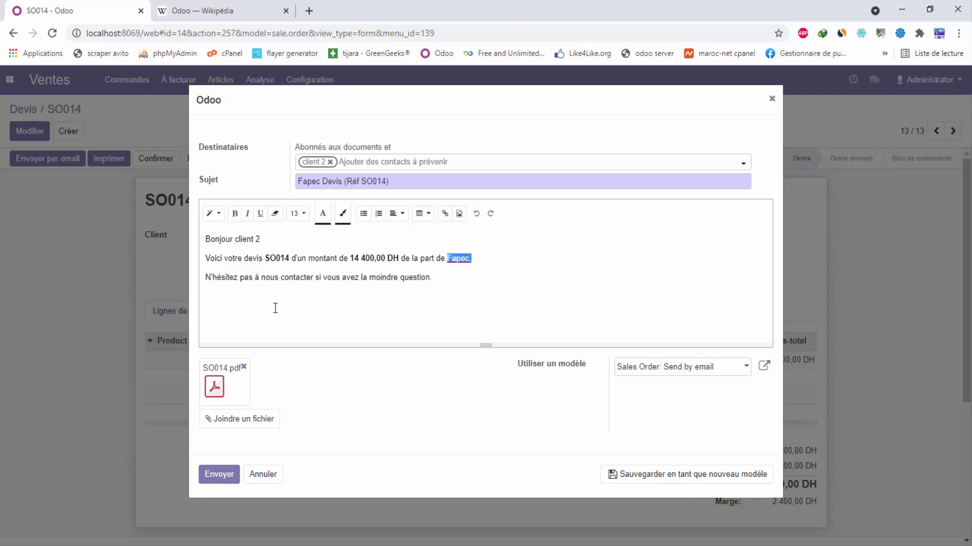
click(221, 476)
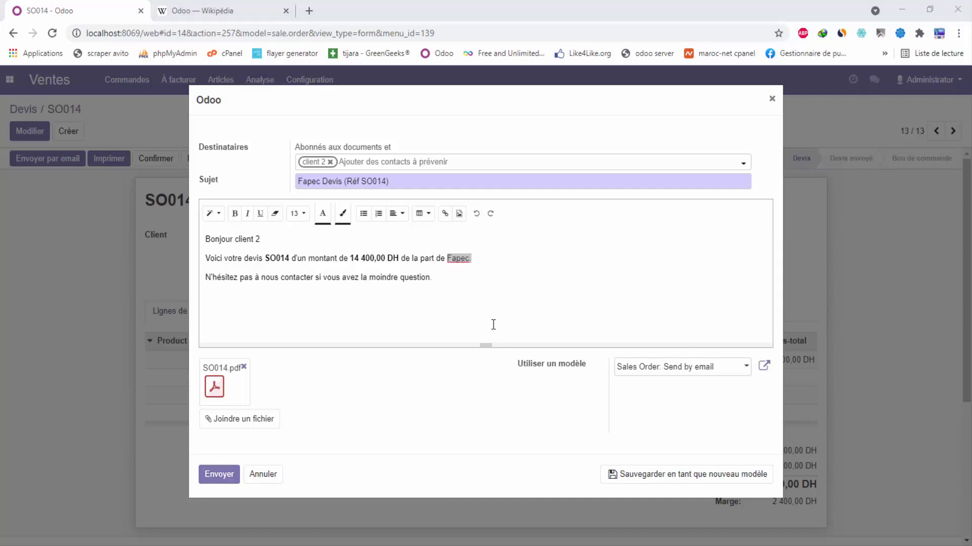
click(274, 478)
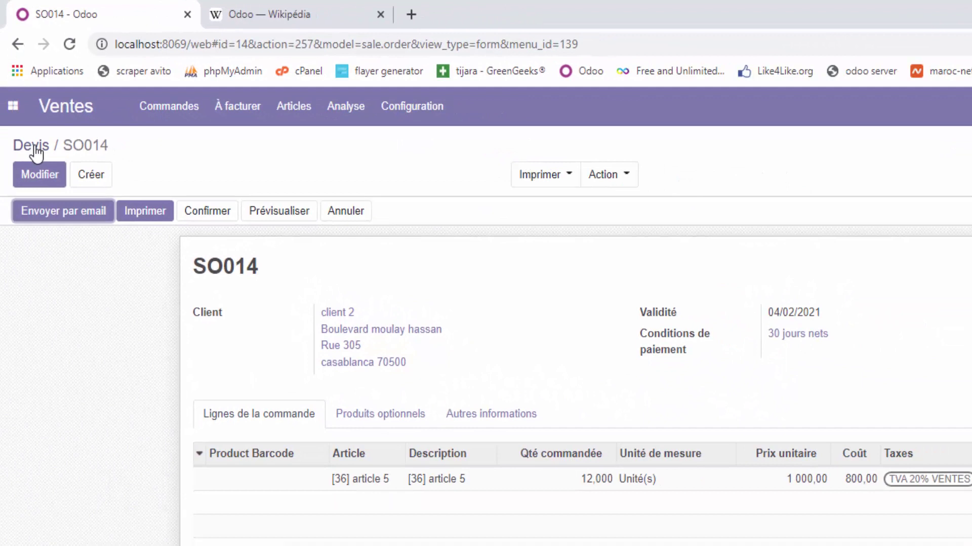
Step: Reopen quotation SO014 from the Devis list and confirm it as a sales order
click(46, 192)
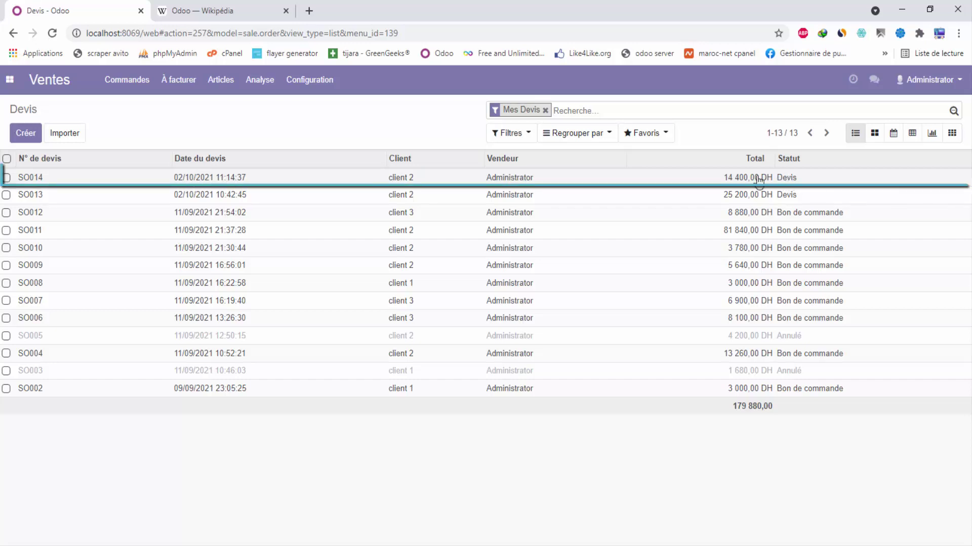
click(504, 181)
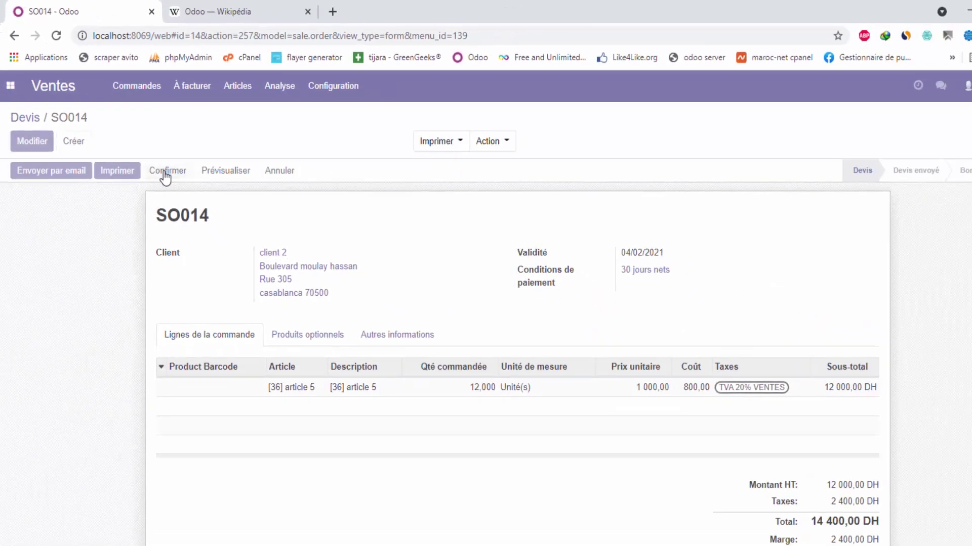
click(165, 172)
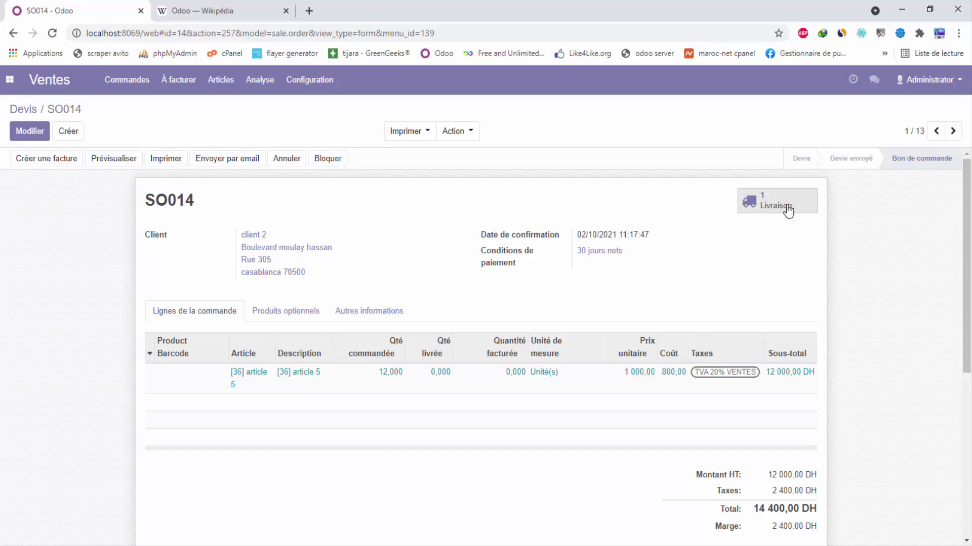
Step: Create and display an invoice for order SO014 using the Lignes facturables option, and validate it
click(42, 165)
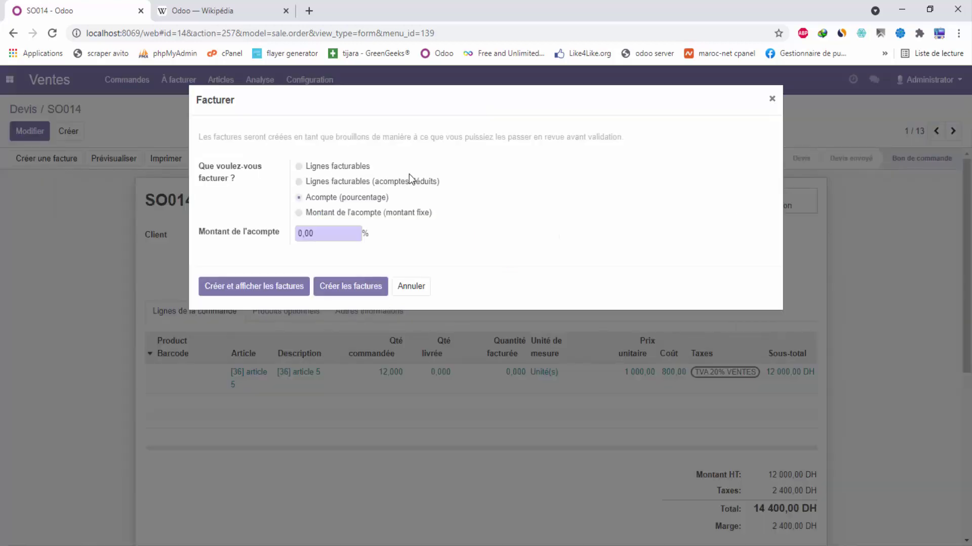
click(308, 170)
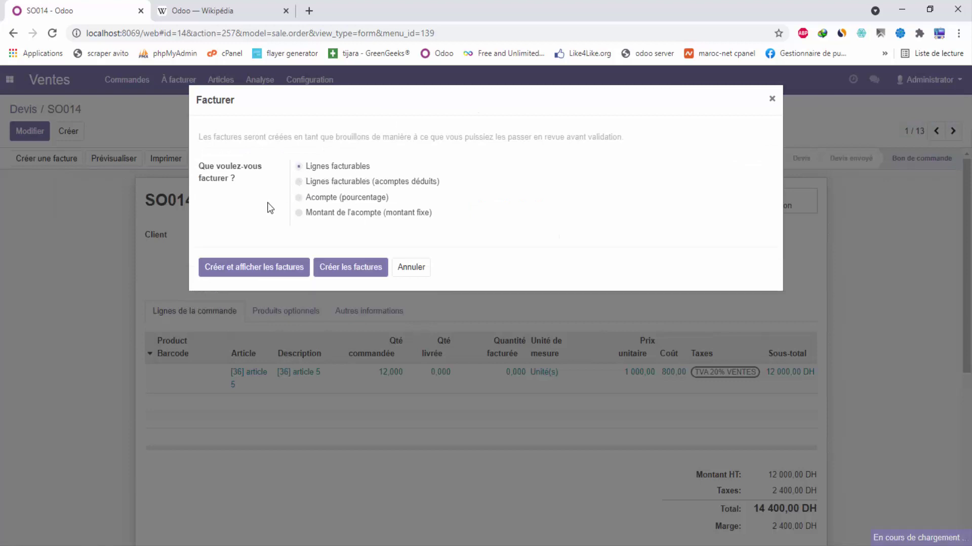
click(249, 268)
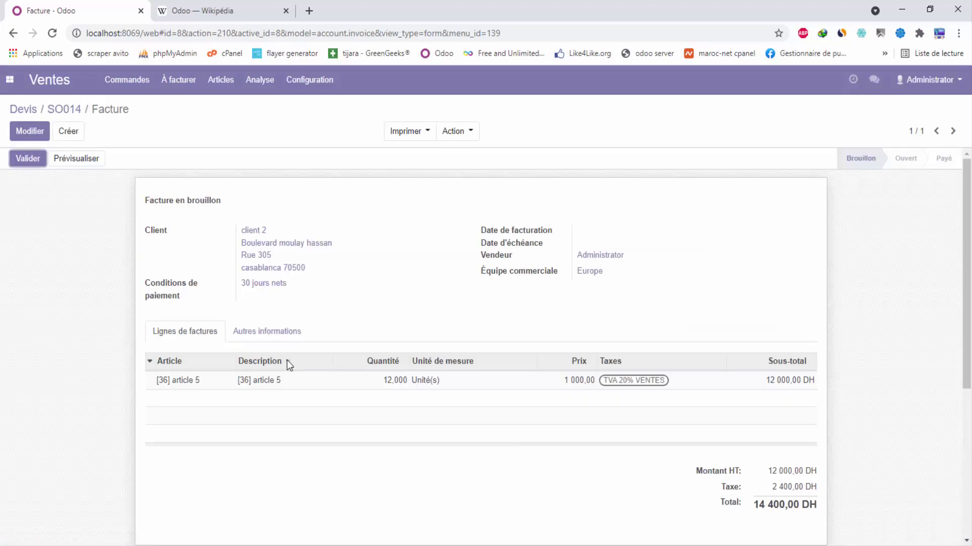
click(20, 159)
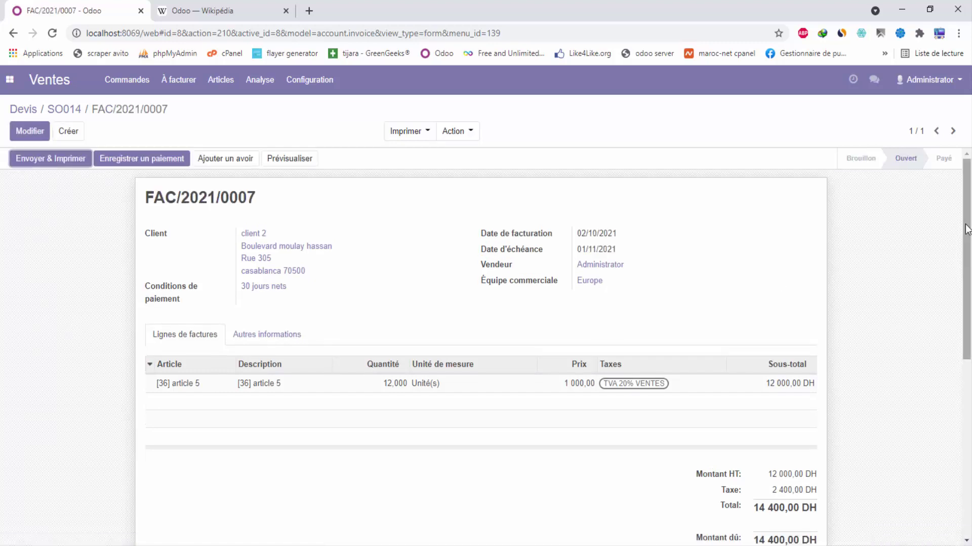
Step: Review the validated invoice's history log, including its creation details and source order
scroll(966, 228, down, 10)
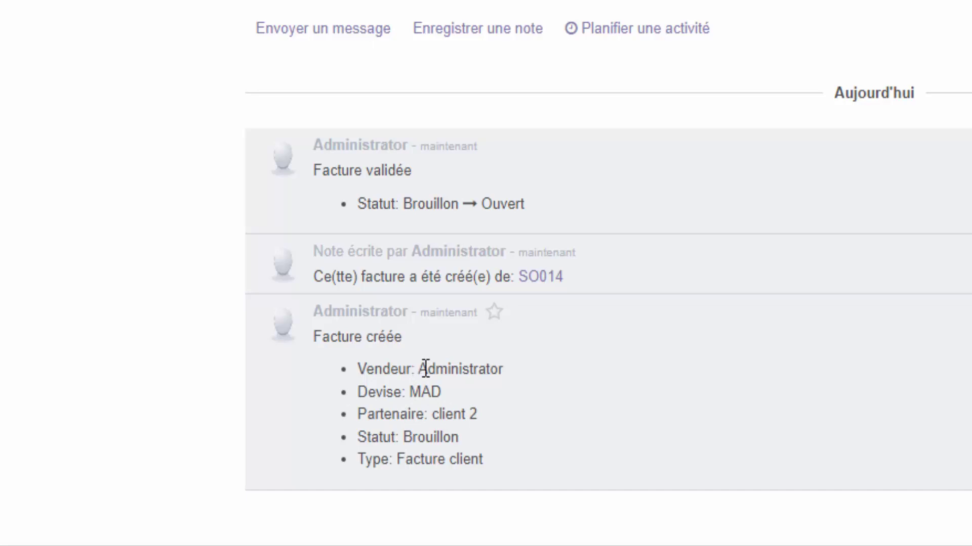
drag(417, 368, 461, 452)
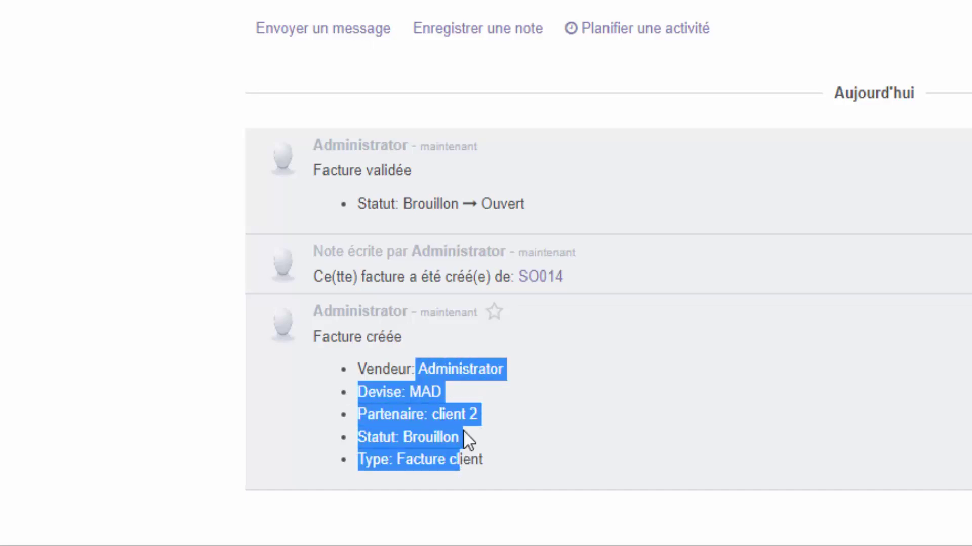
drag(313, 277, 439, 276)
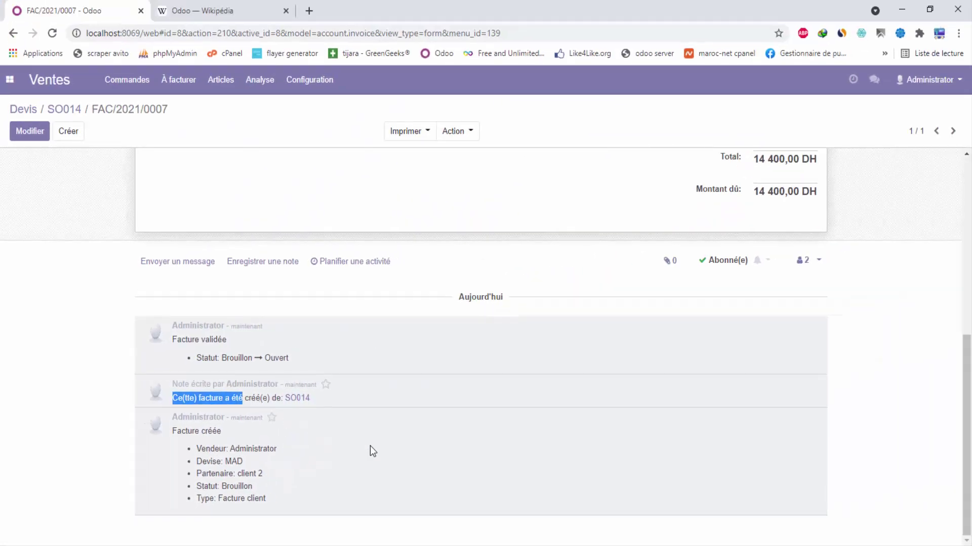
scroll(369, 451, up, 7)
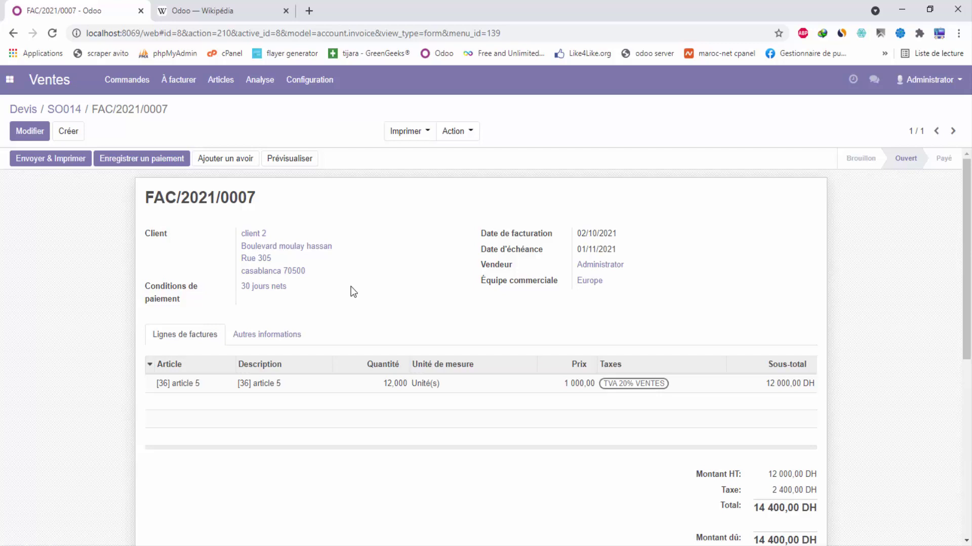
Step: Register a payment of 10 400,00 DH on the invoice and check the paid and due amounts
click(120, 161)
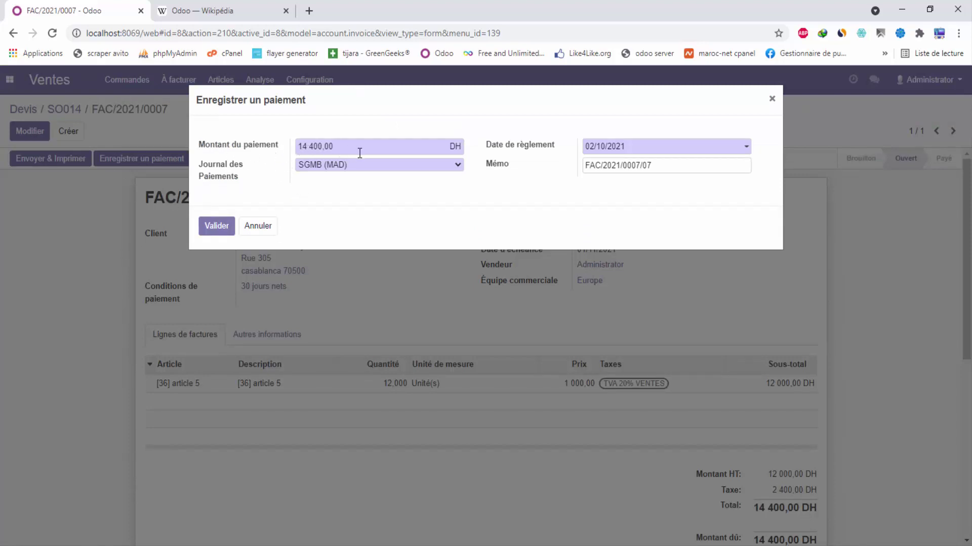
click(216, 226)
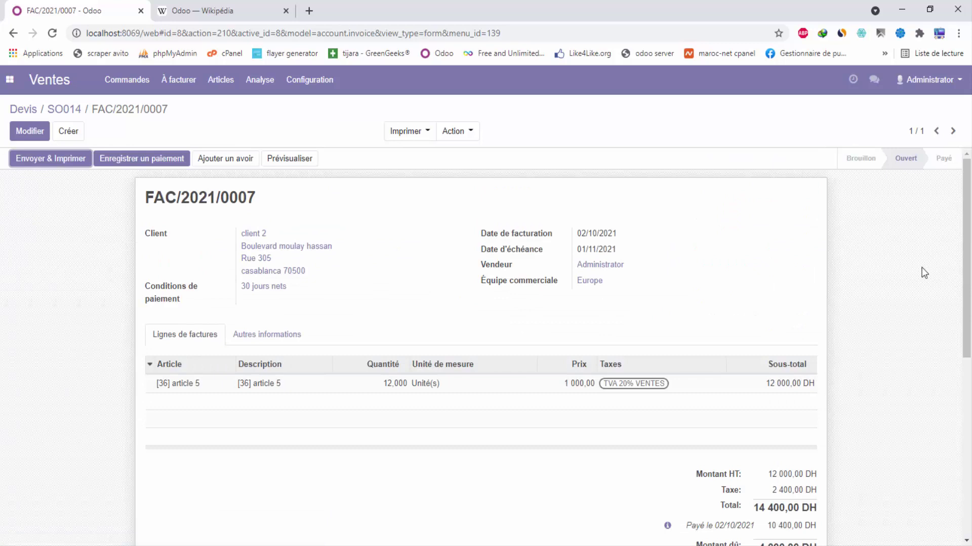
scroll(923, 273, down, 3)
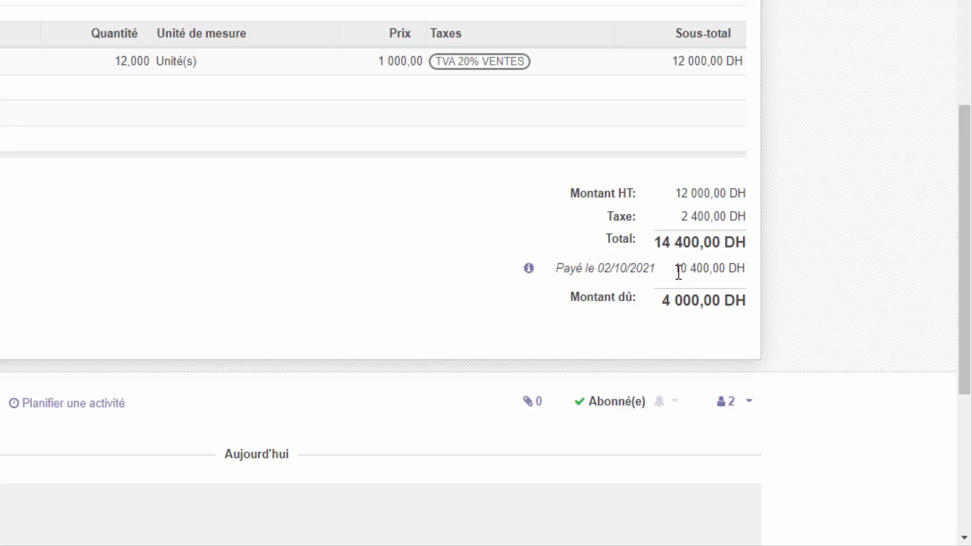
drag(556, 273, 742, 281)
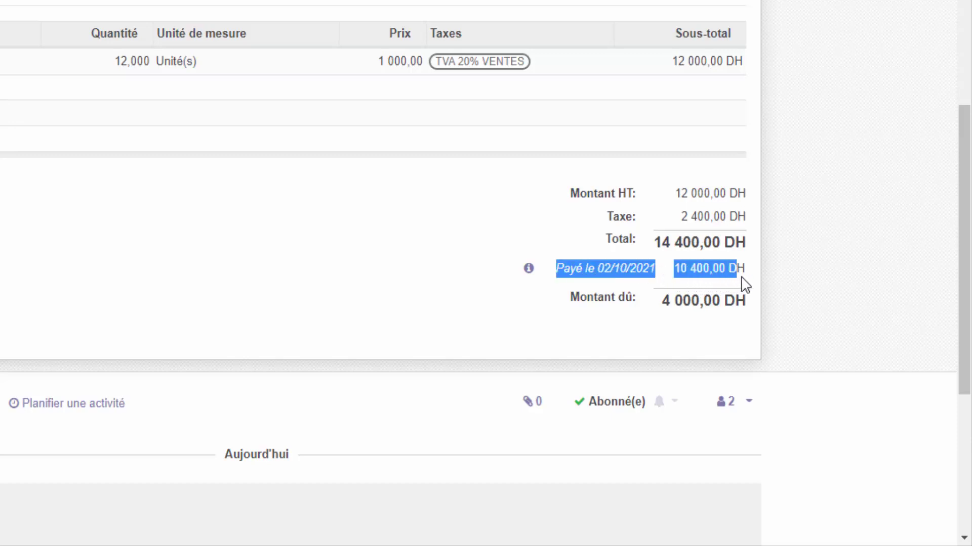
drag(570, 306, 685, 301)
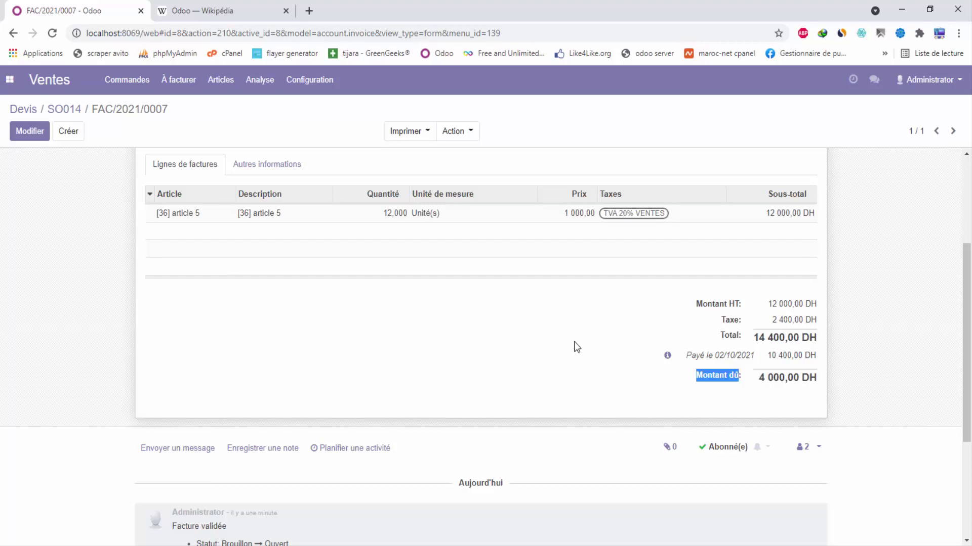
Step: Print the invoice with the Factures report, download it as Facture - FAC_2021_0007.pdf, and open it to review the client's address block
scroll(574, 342, up, 1)
scroll(574, 341, up, 3)
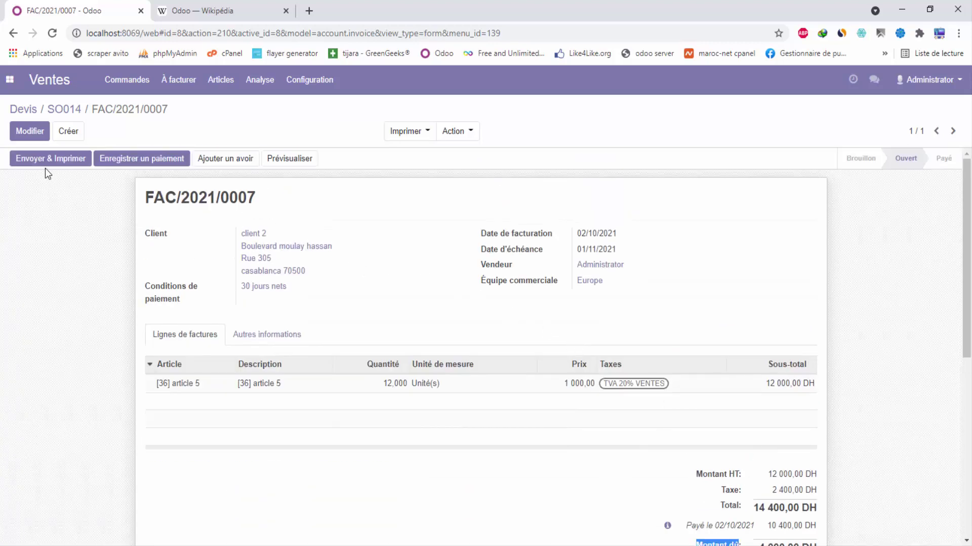
click(424, 133)
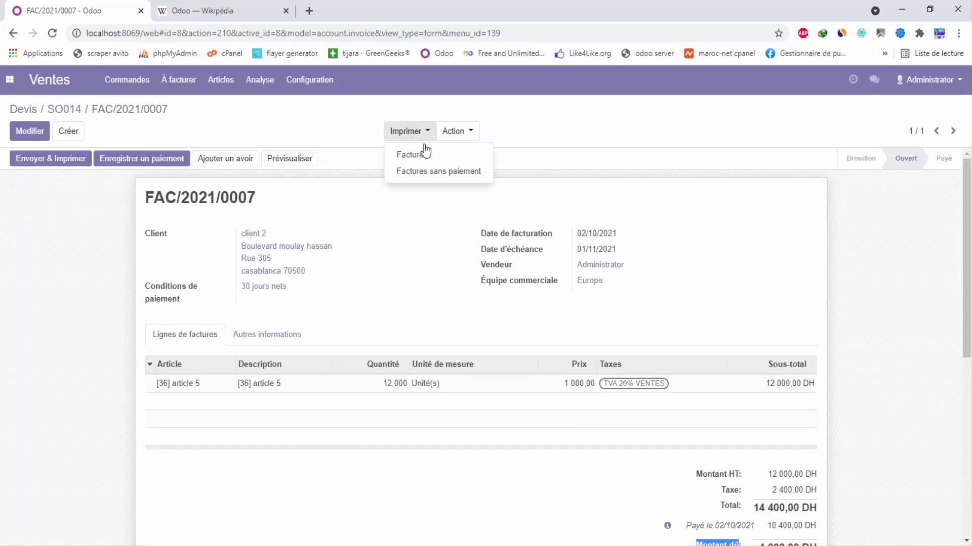
click(418, 155)
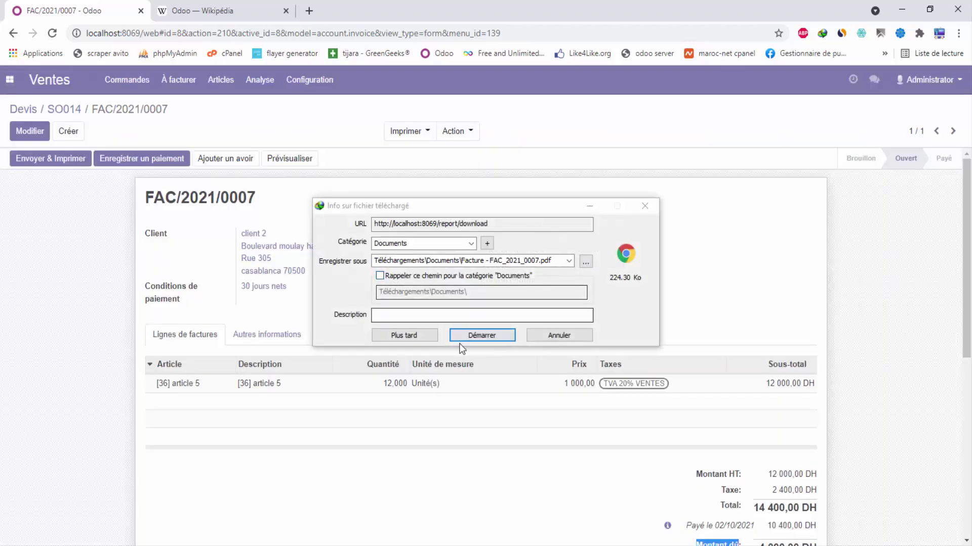
click(482, 335)
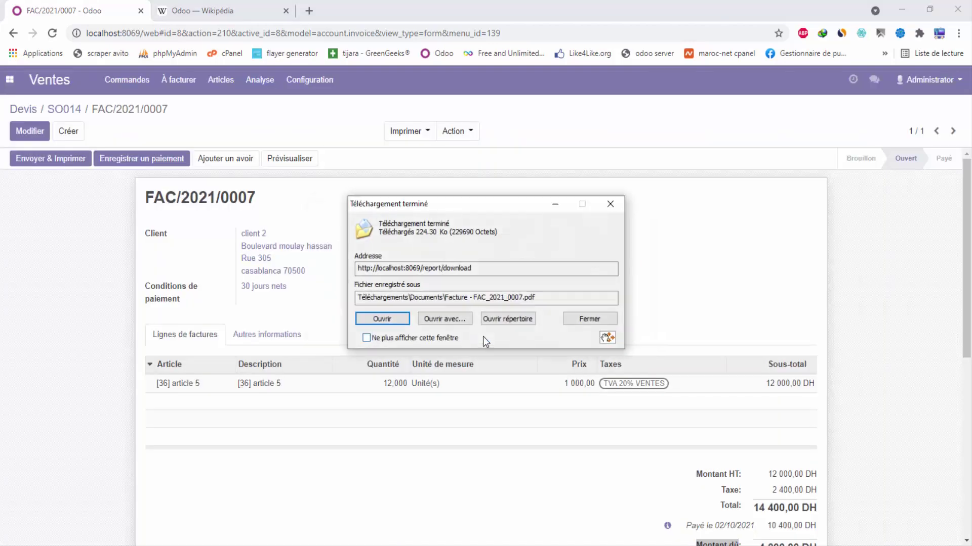
click(371, 324)
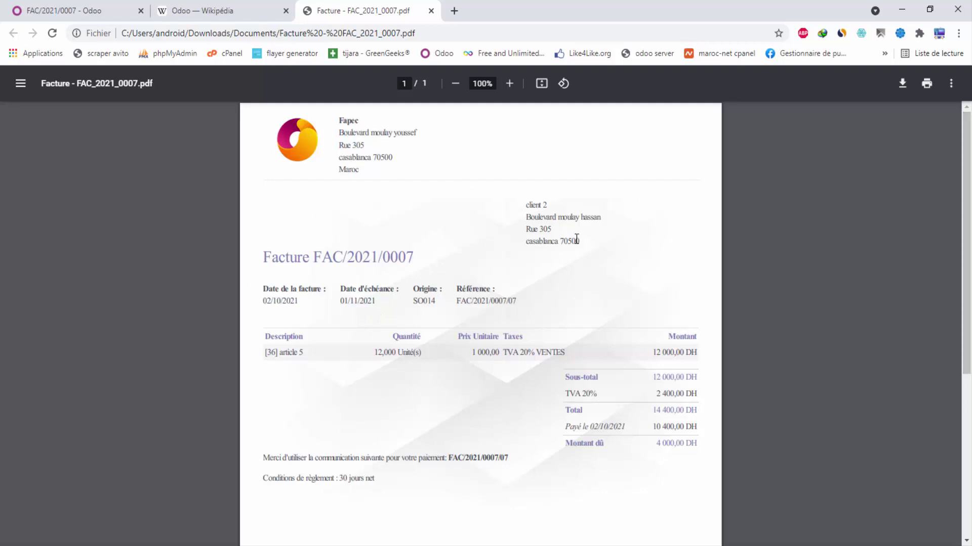
drag(528, 206, 521, 291)
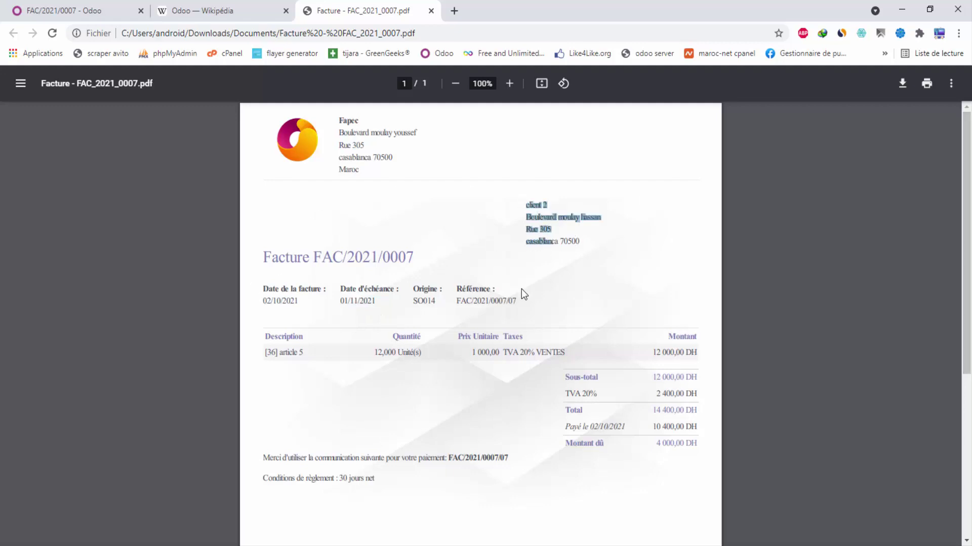
Step: Review the invoice PDF from its header and line items down to the company details in the footer
click(525, 297)
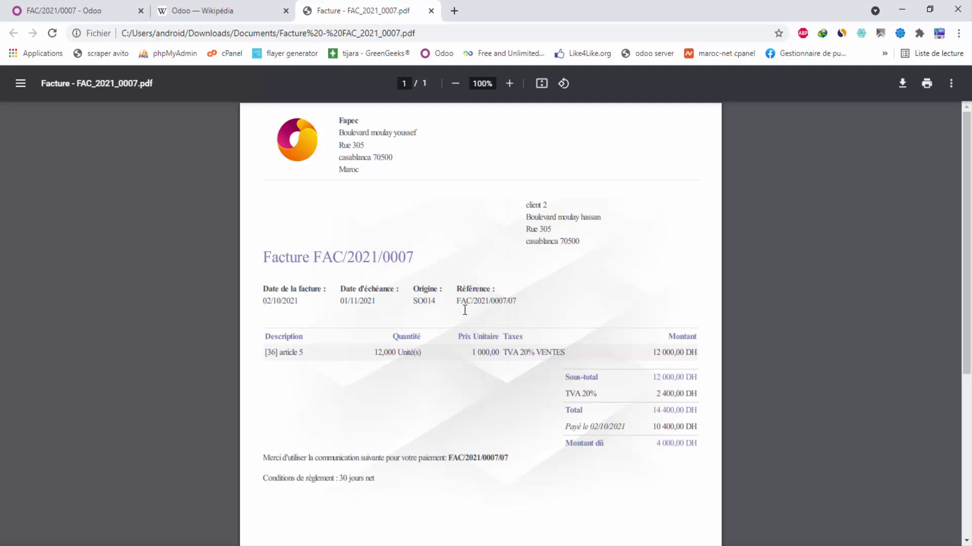
scroll(967, 230, down, 3)
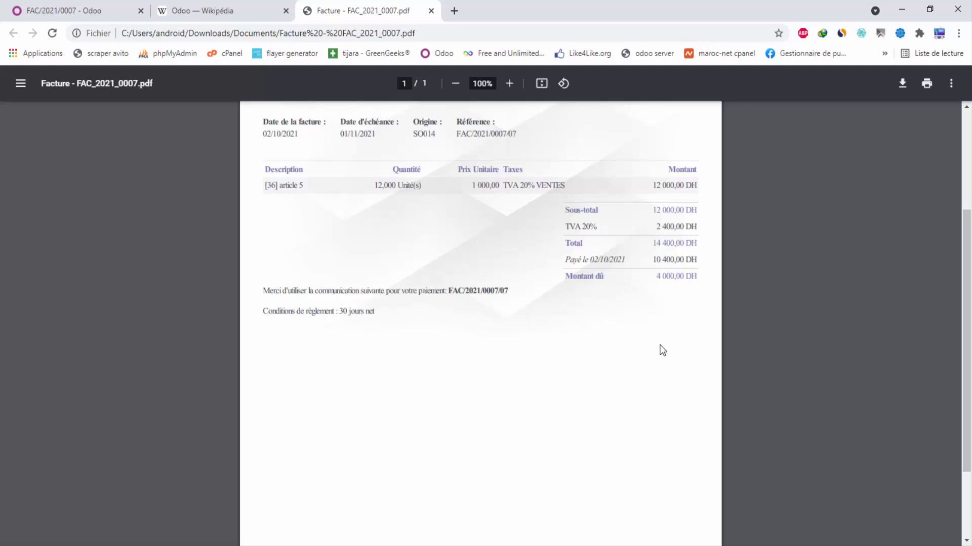
drag(962, 273, 970, 380)
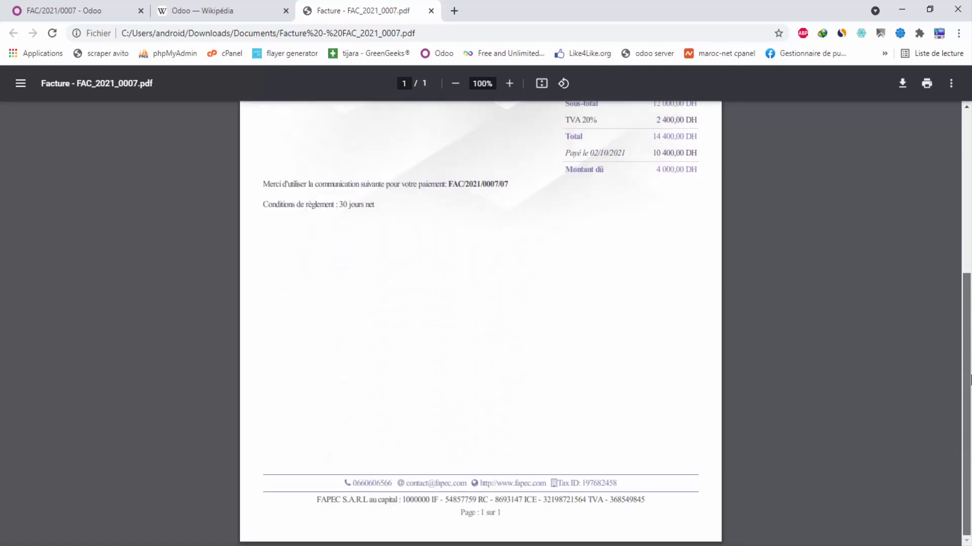
scroll(336, 278, up, 5)
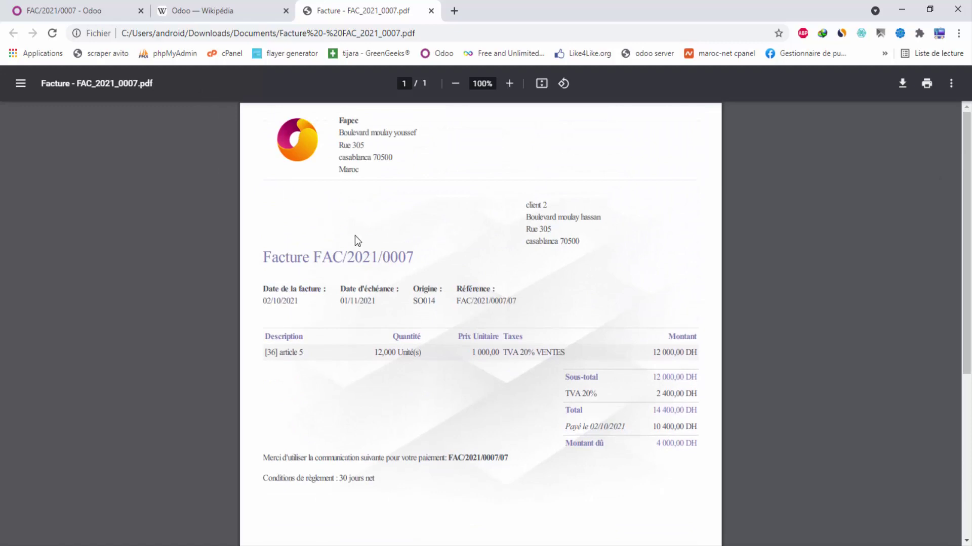
Step: Return to invoice FAC/2021/0007 in Odoo and register a second payment of 4 000,00 DH through the SGMB (MAD) journal
click(55, 17)
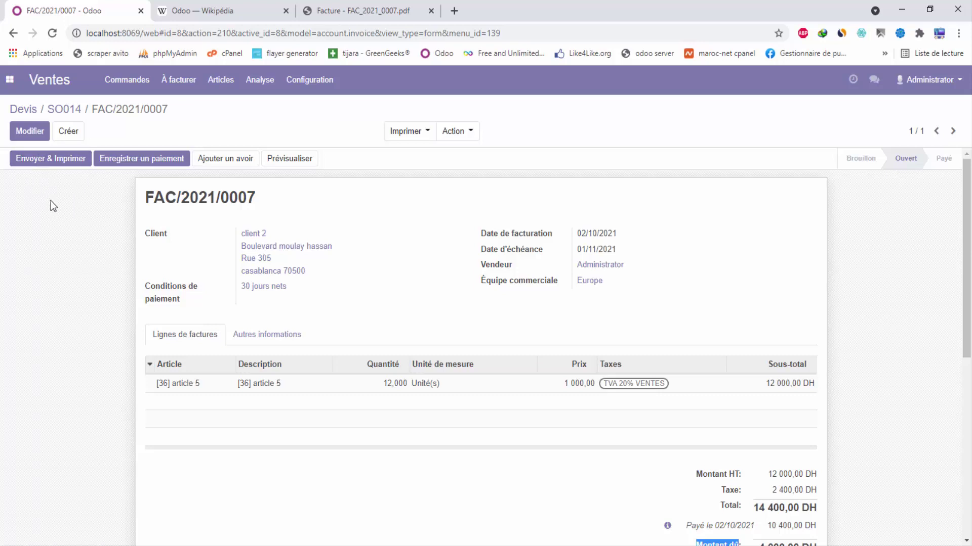
click(135, 161)
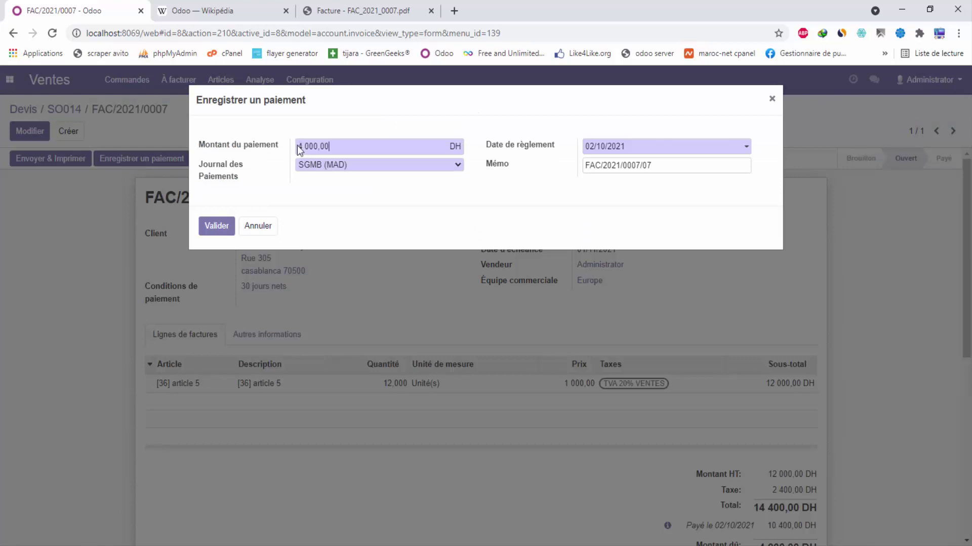
click(215, 225)
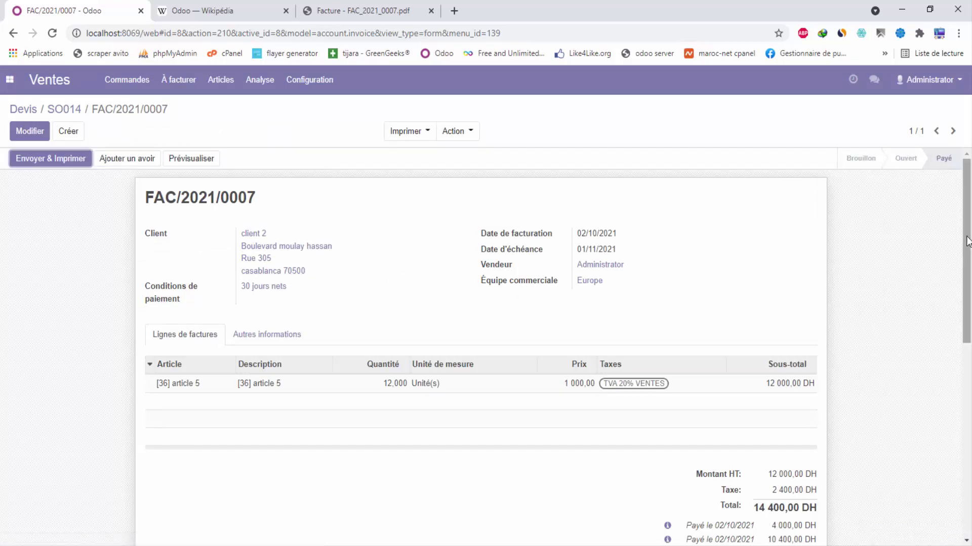
Step: Examine the two recorded payments and the Montant dû in the invoice totals
drag(966, 242, 967, 278)
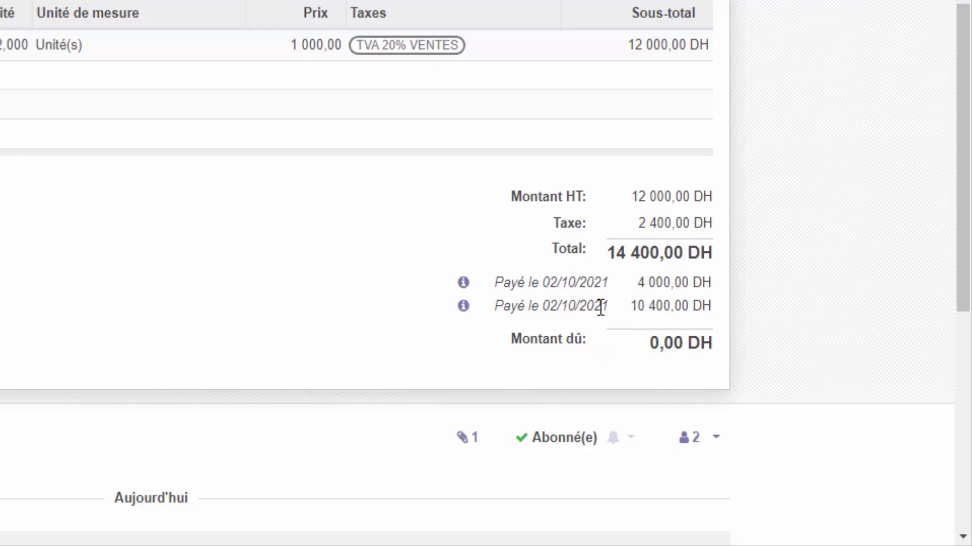
double_click(663, 306)
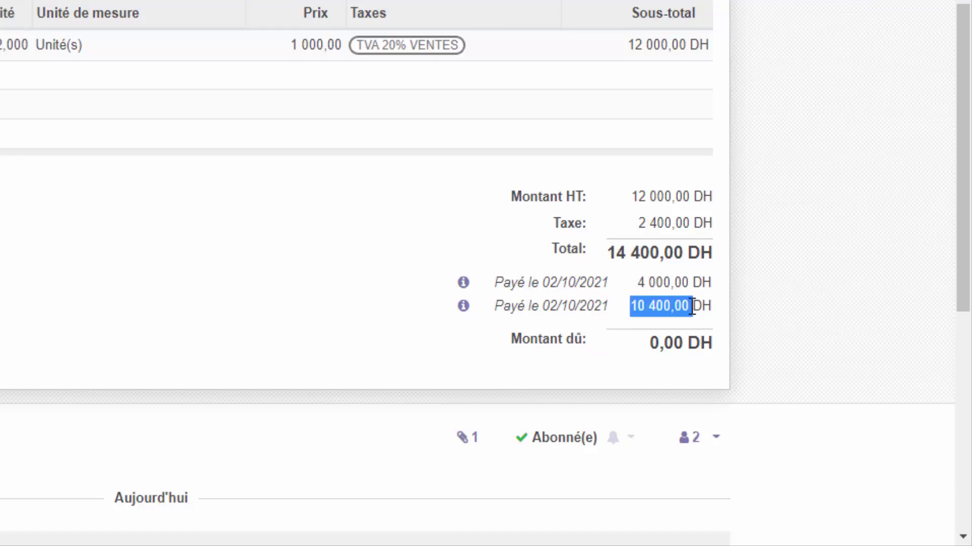
click(636, 284)
drag(636, 283, 689, 283)
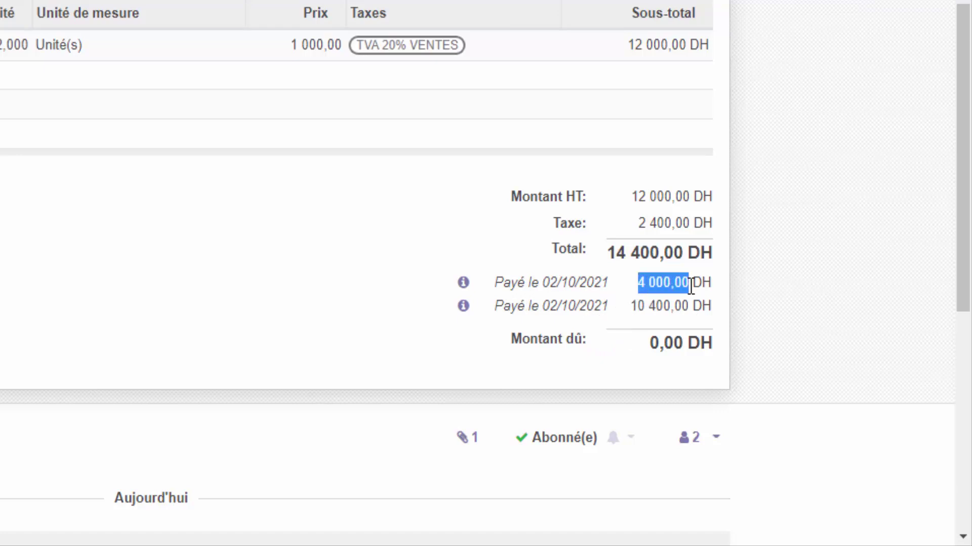
drag(511, 339, 587, 340)
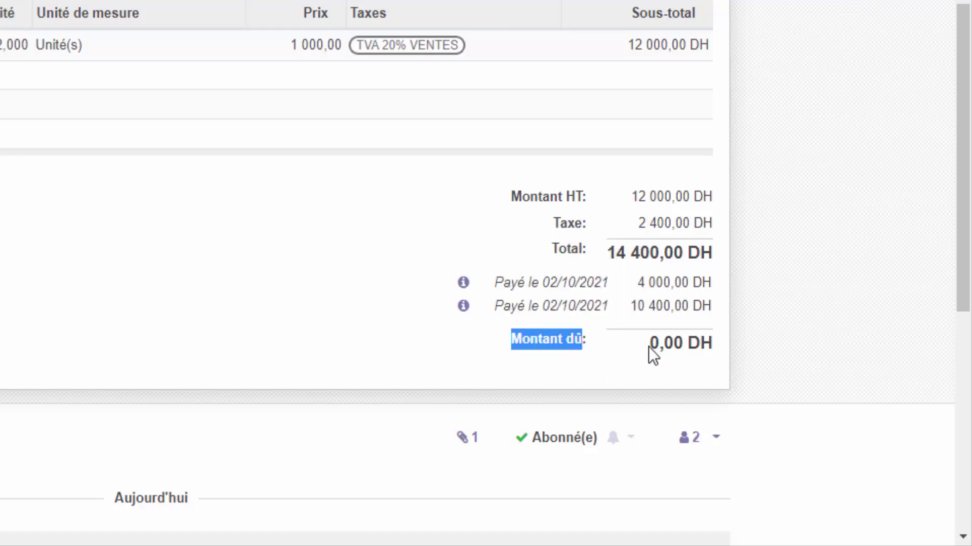
click(661, 347)
drag(661, 347, 708, 345)
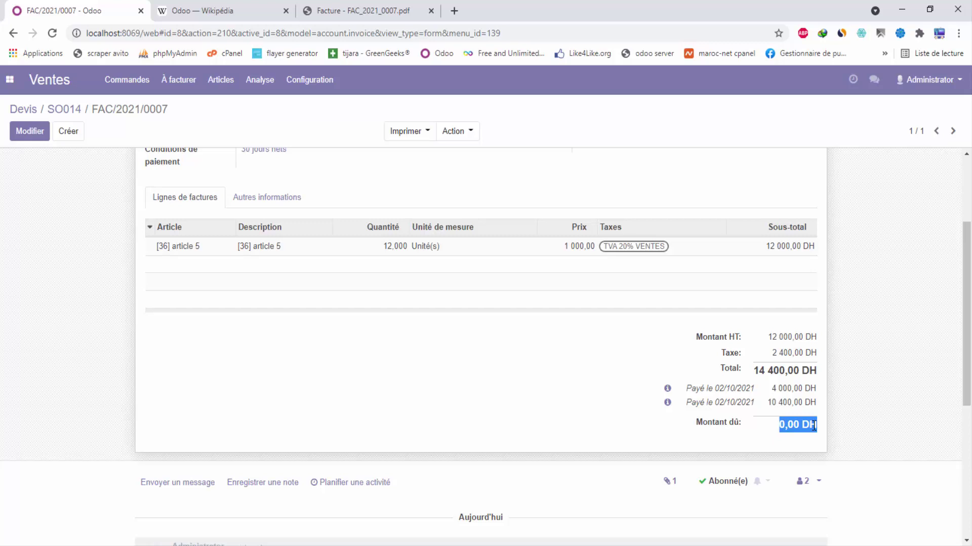
click(488, 420)
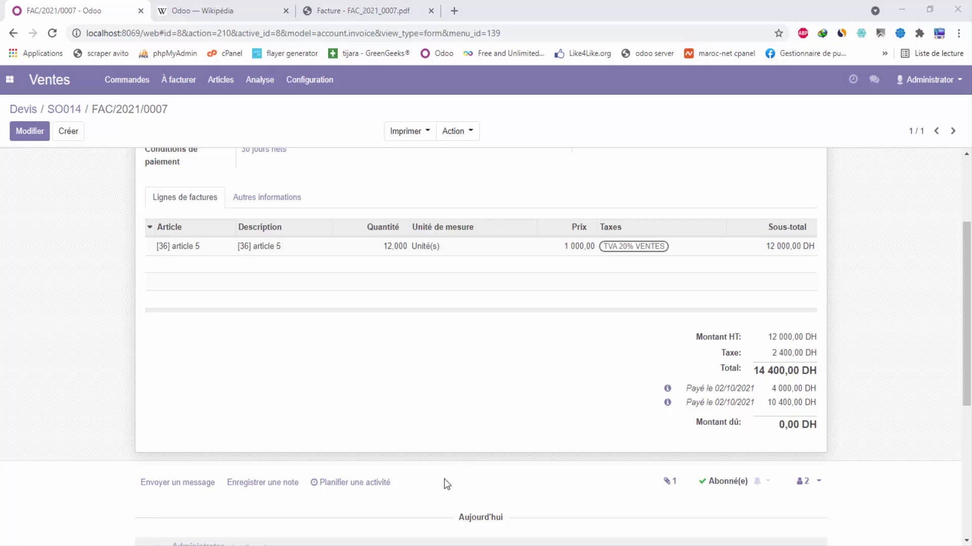
Step: Open quotation SO013 from the Devis list, print it, download it as Quotation - SO013.pdf and open the file
click(129, 83)
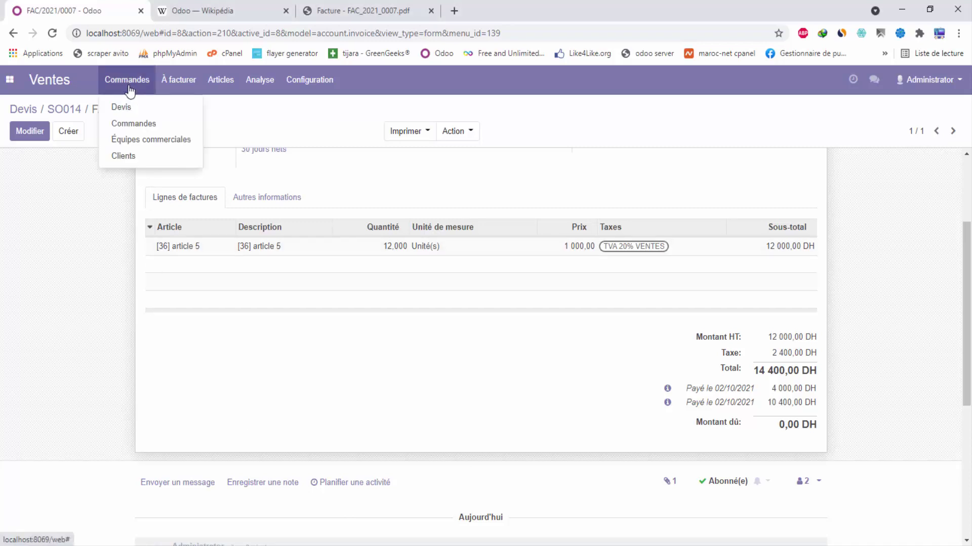
click(127, 105)
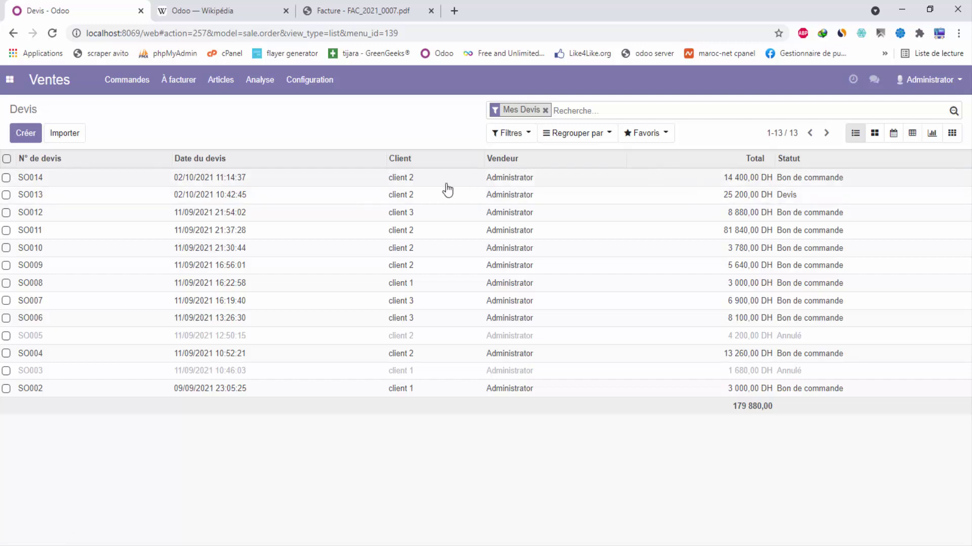
click(248, 201)
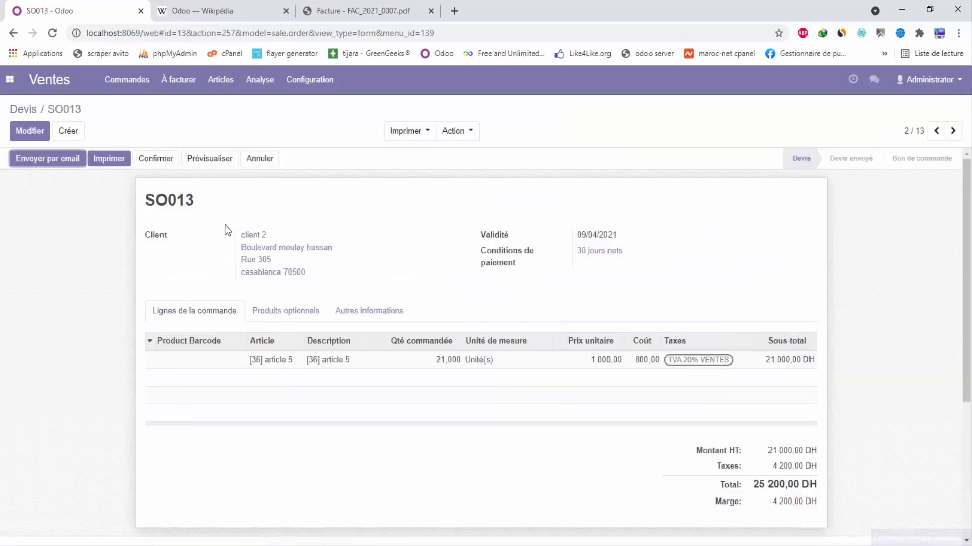
click(107, 160)
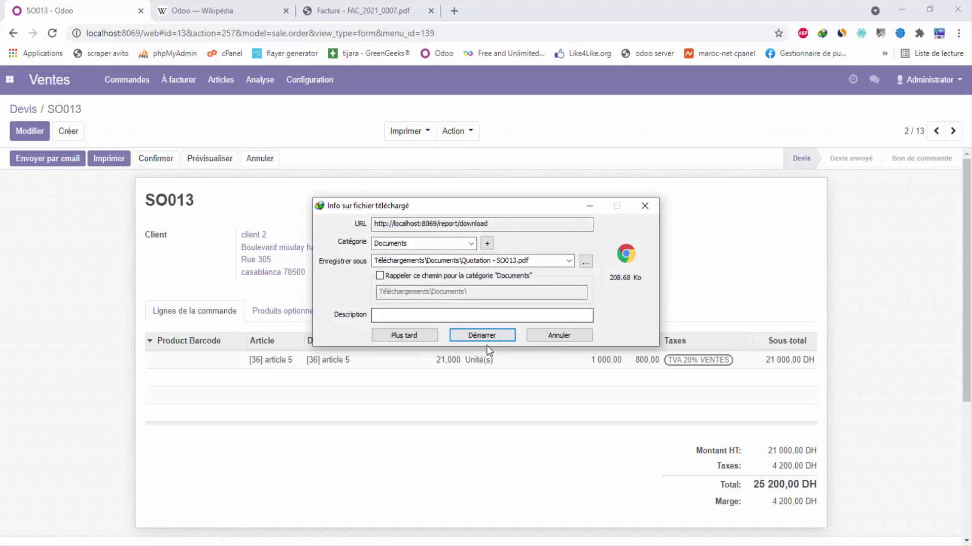
click(485, 336)
click(385, 319)
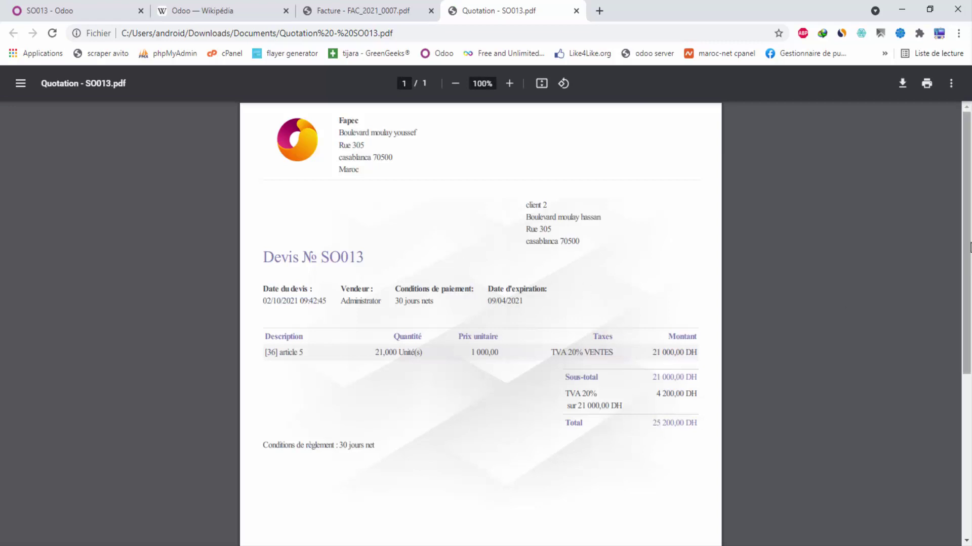
Step: Review the whole SO013 quotation PDF and compare its layout with the FAC_2021_0007 invoice PDF
drag(969, 243, 970, 296)
scroll(969, 432, down, 3)
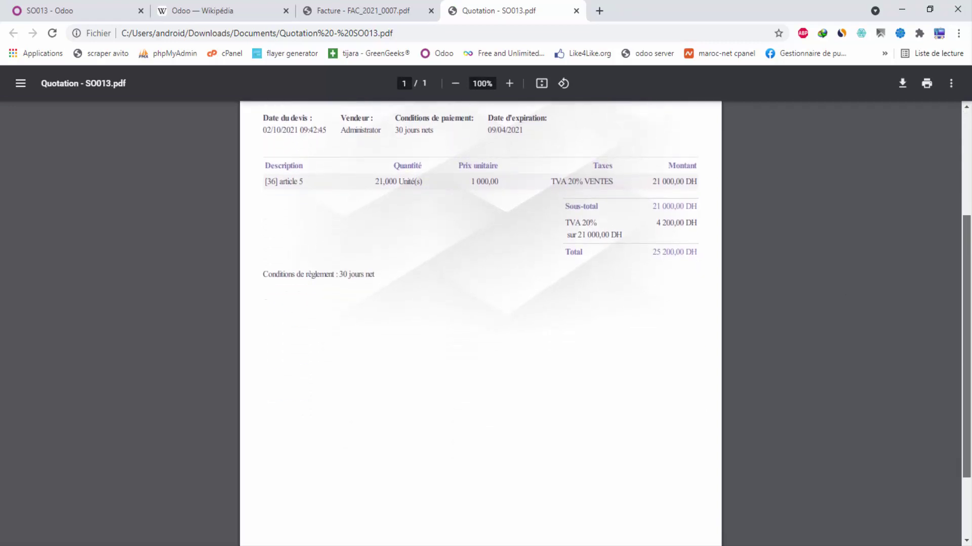
drag(969, 403, 950, 220)
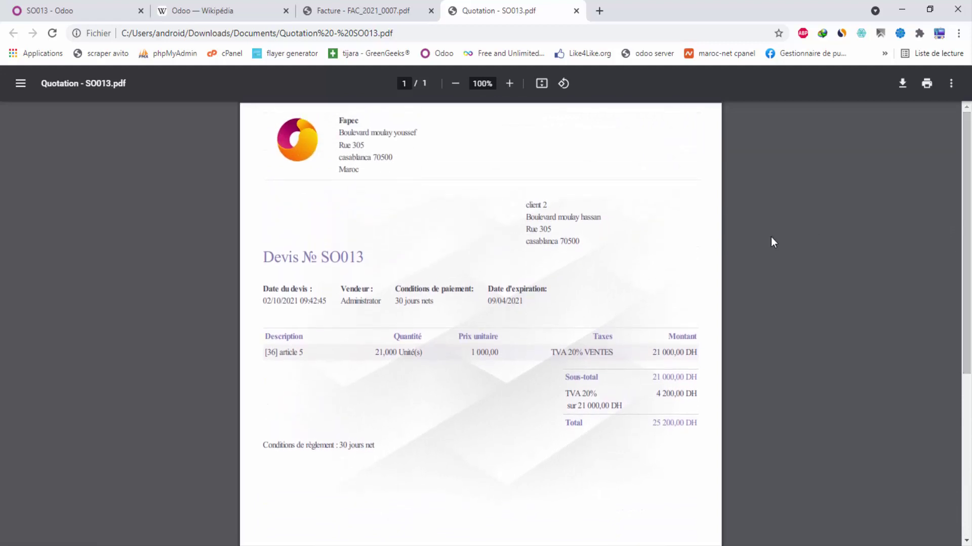
scroll(968, 185, down, 1)
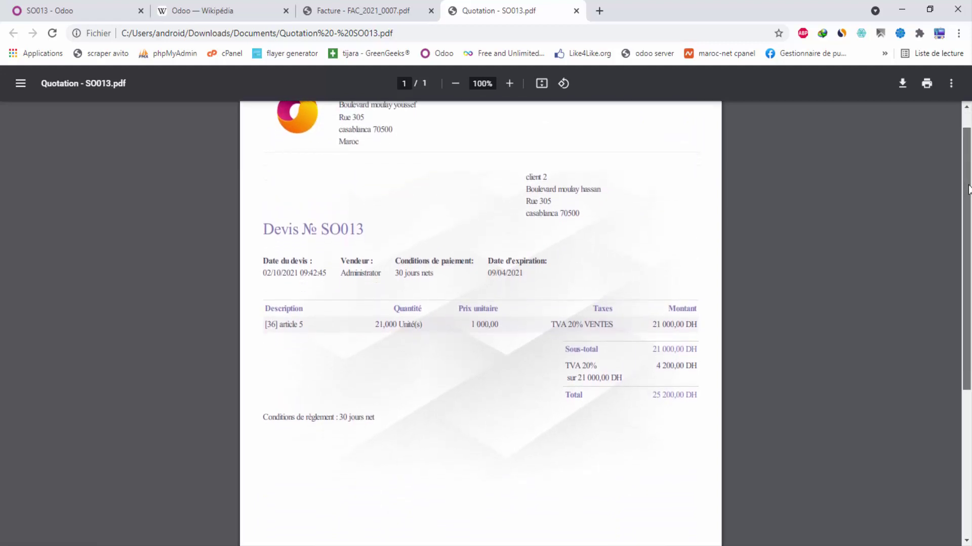
scroll(968, 191, down, 3)
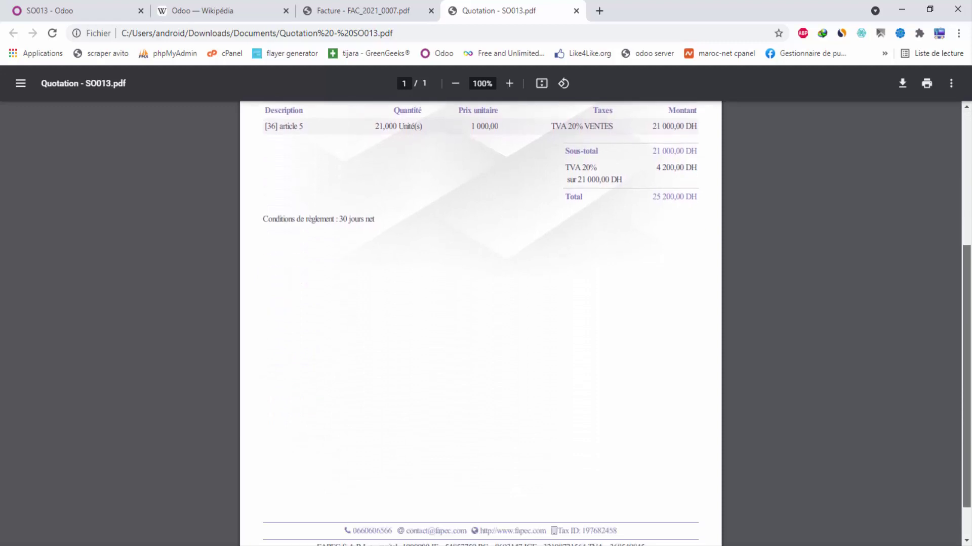
scroll(940, 191, up, 4)
click(368, 7)
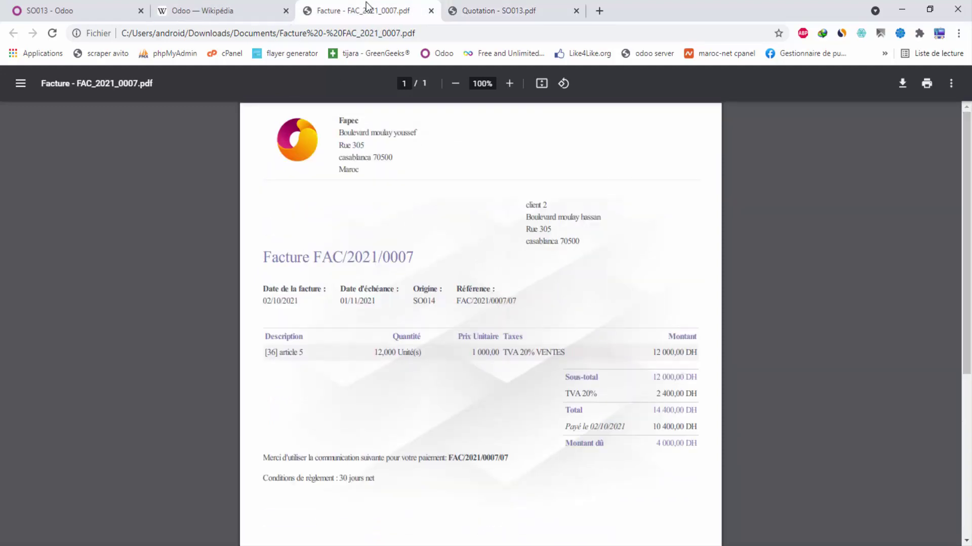
click(506, 8)
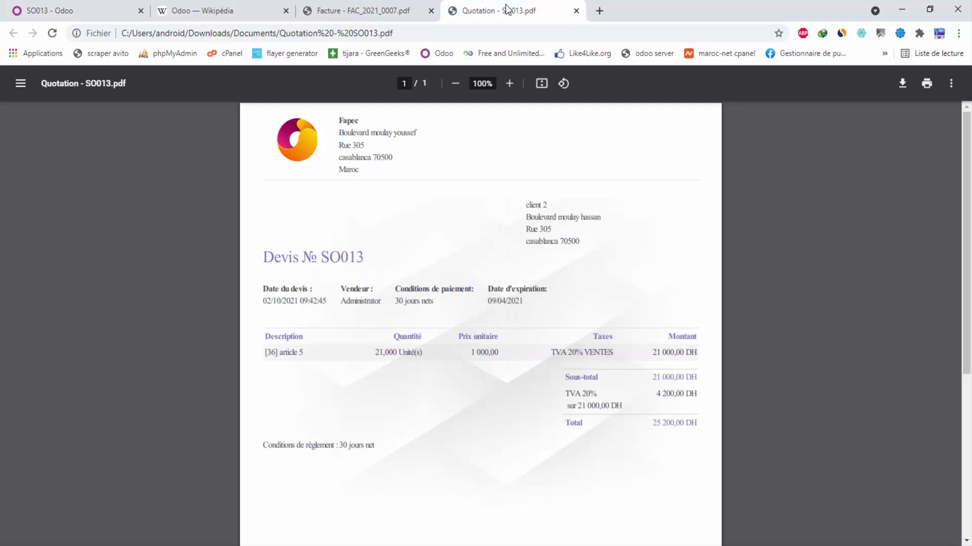
Step: Return to Odoo, switch to the Achats application and display the Fournisseurs records as a list
click(57, 12)
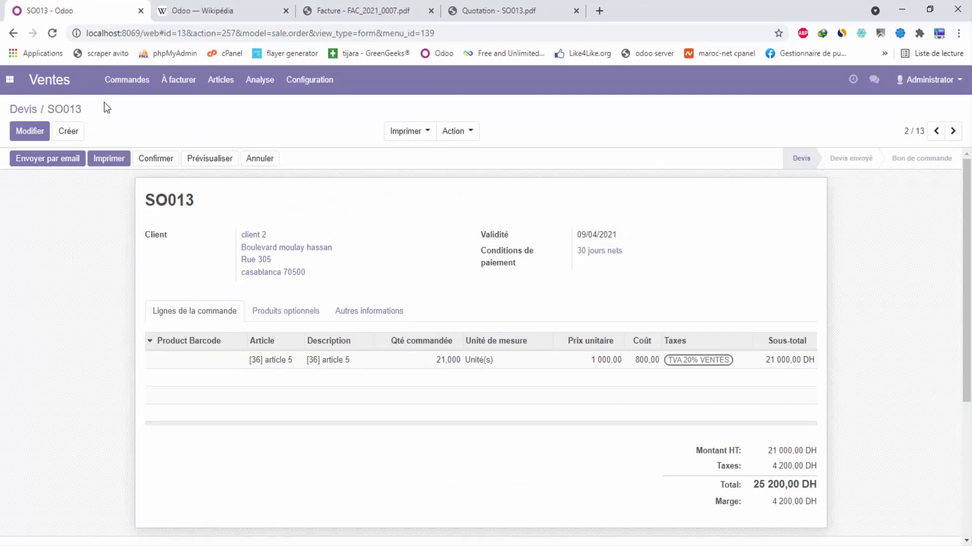
click(10, 80)
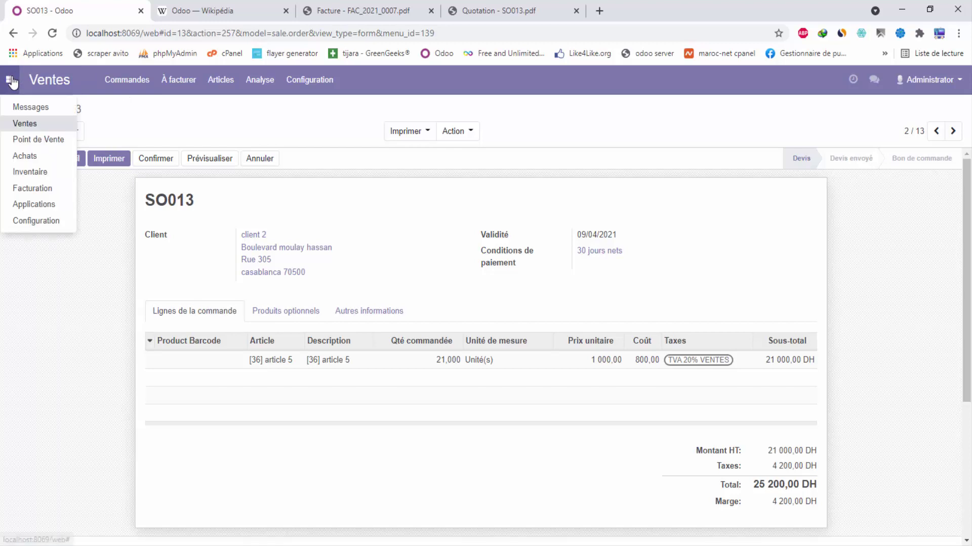
click(22, 158)
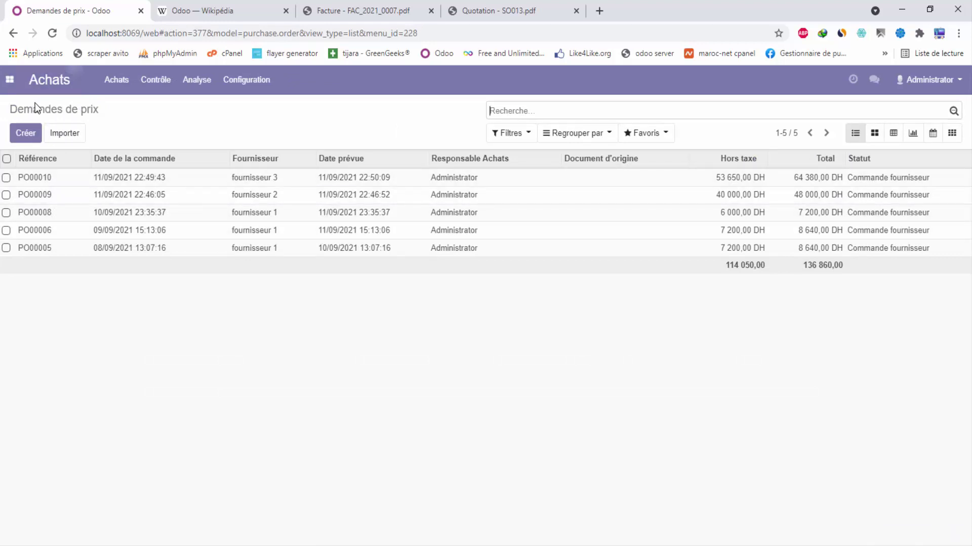
click(119, 89)
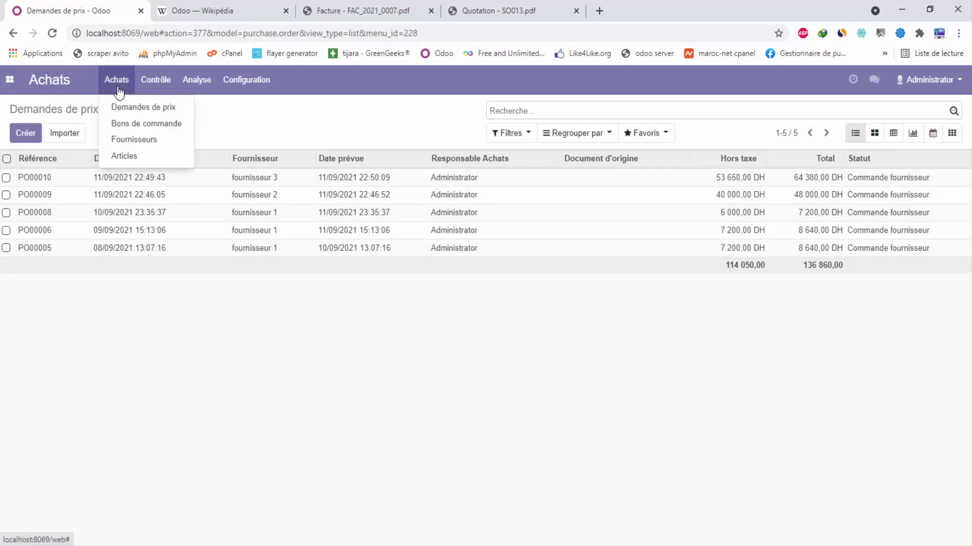
click(133, 141)
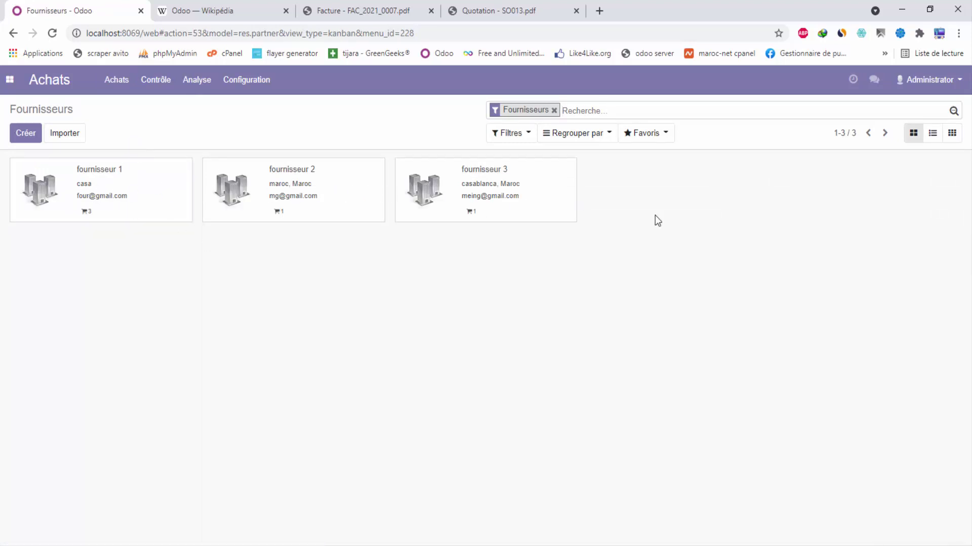
click(932, 134)
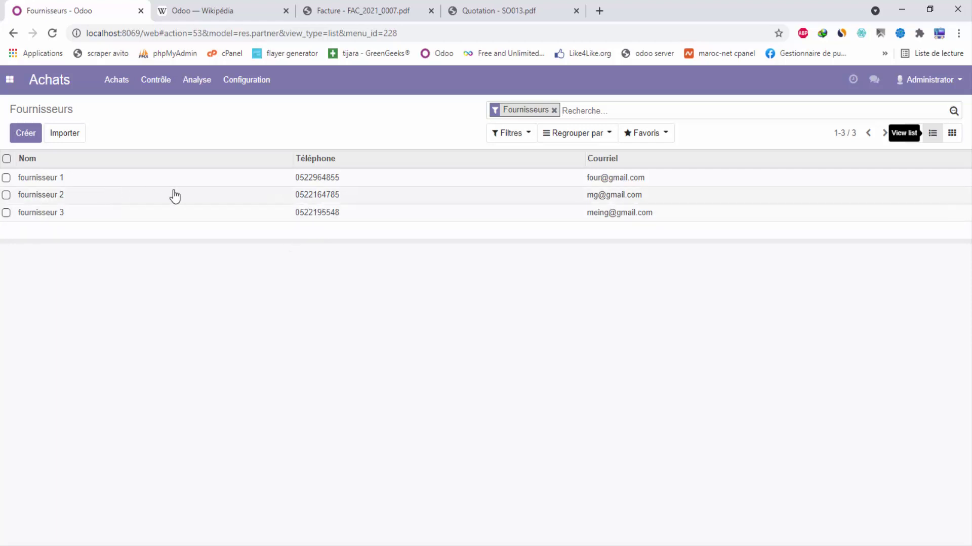
Step: Open the record of fournisseur 1, review its purchase orders and return to the supplier list
click(316, 177)
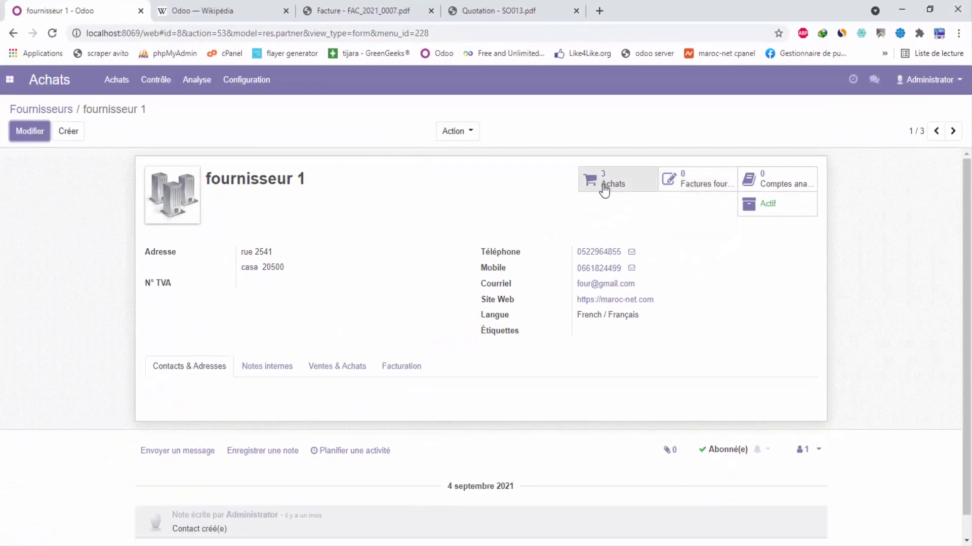
click(611, 185)
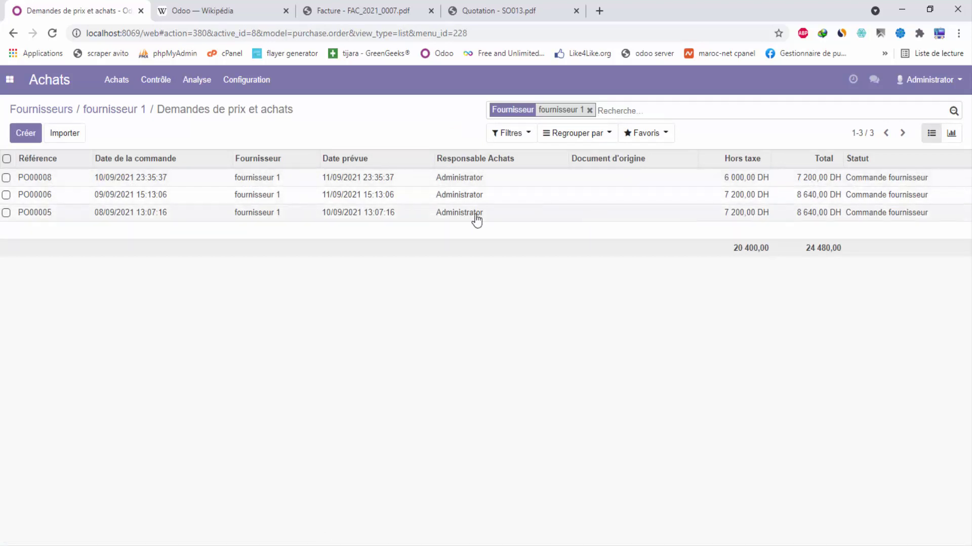
click(442, 158)
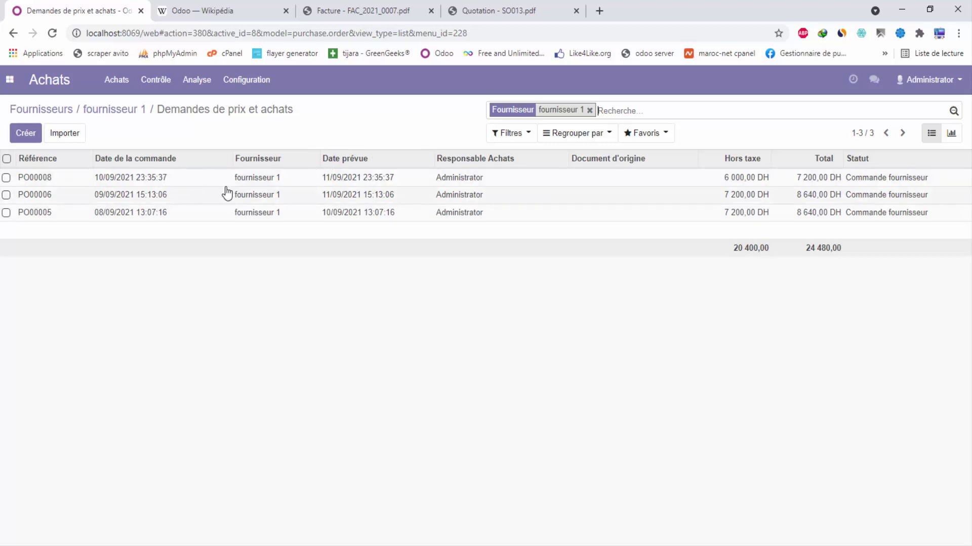
click(107, 111)
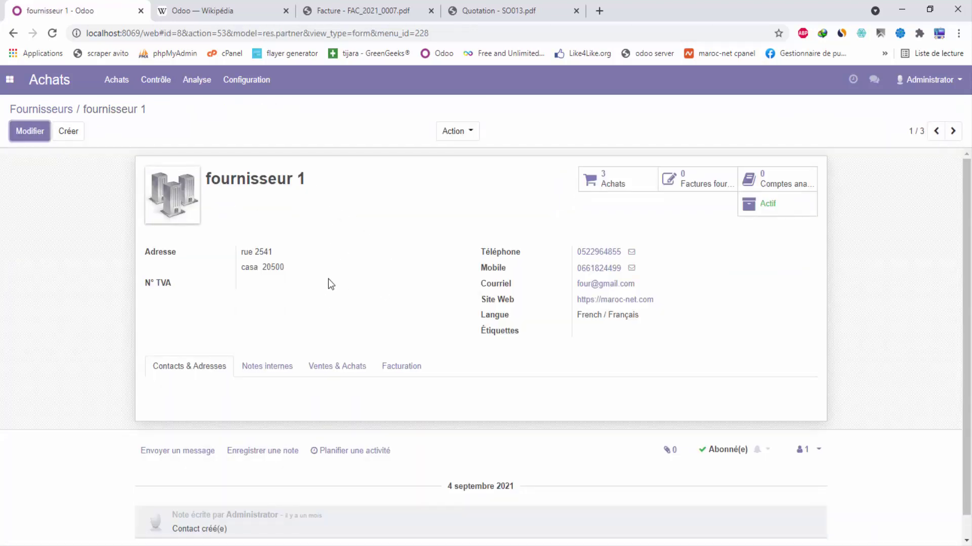
click(46, 111)
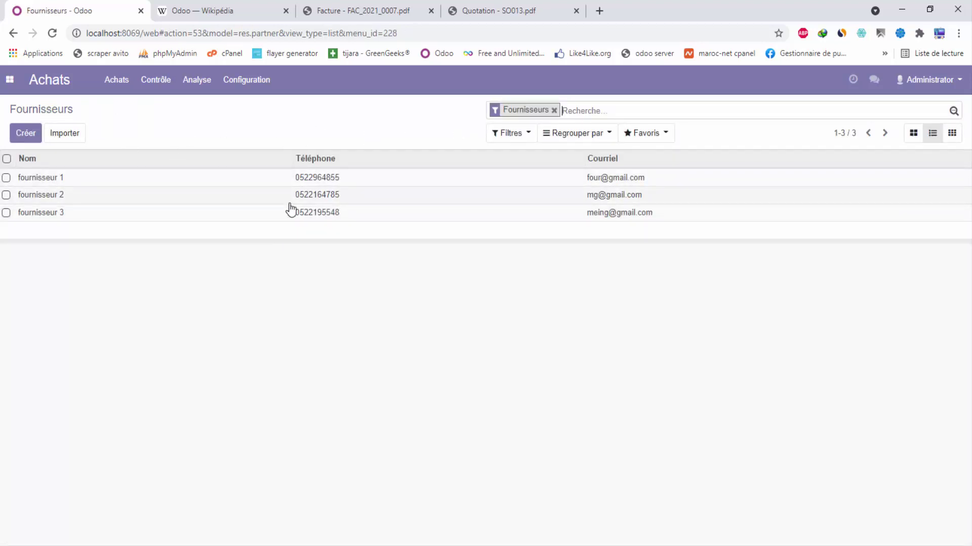
Step: View the Achats articles, return to the Fournisseurs records and open a blank supplier form
click(112, 86)
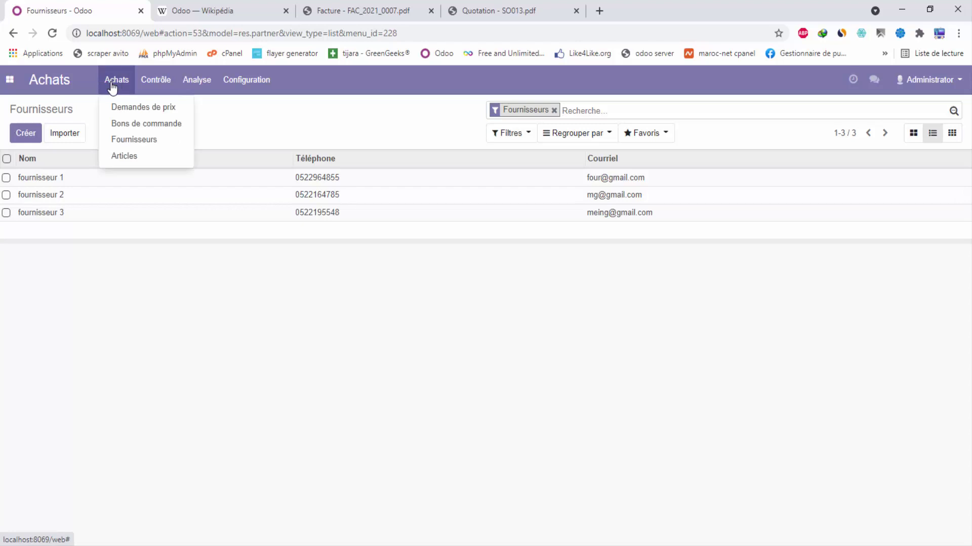
click(126, 156)
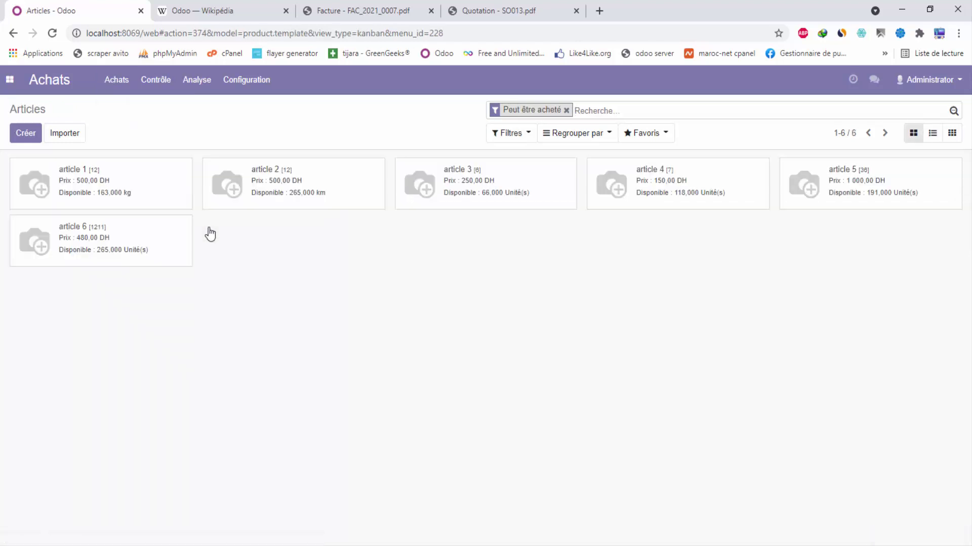
click(114, 81)
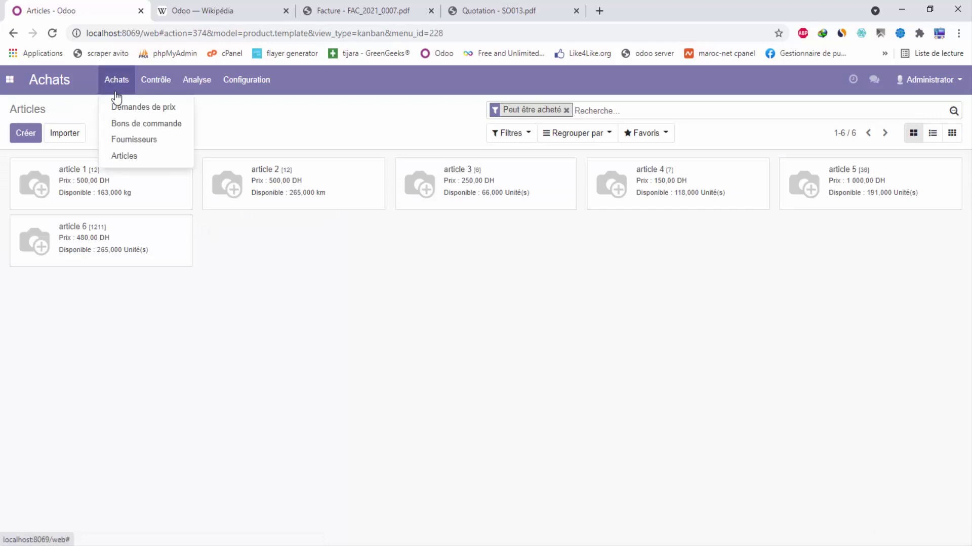
click(135, 142)
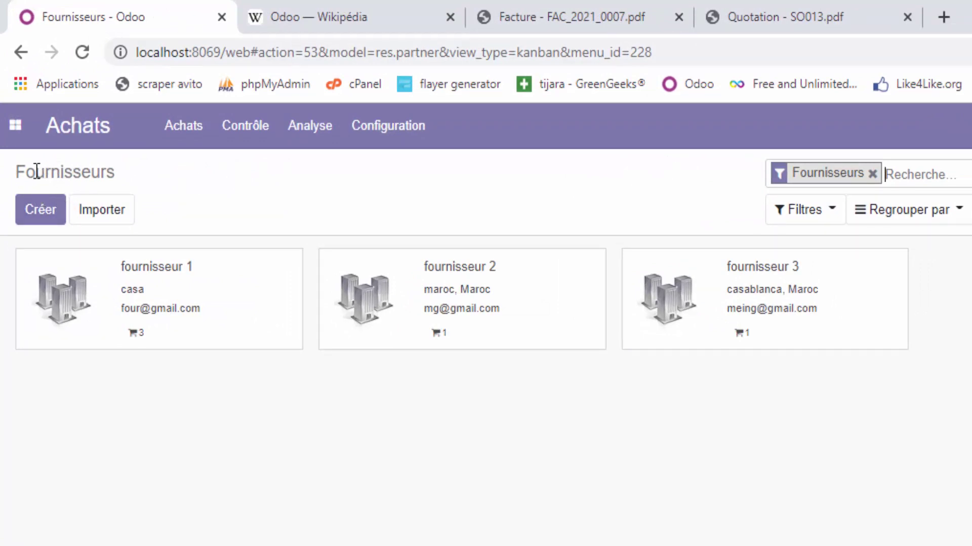
double_click(67, 173)
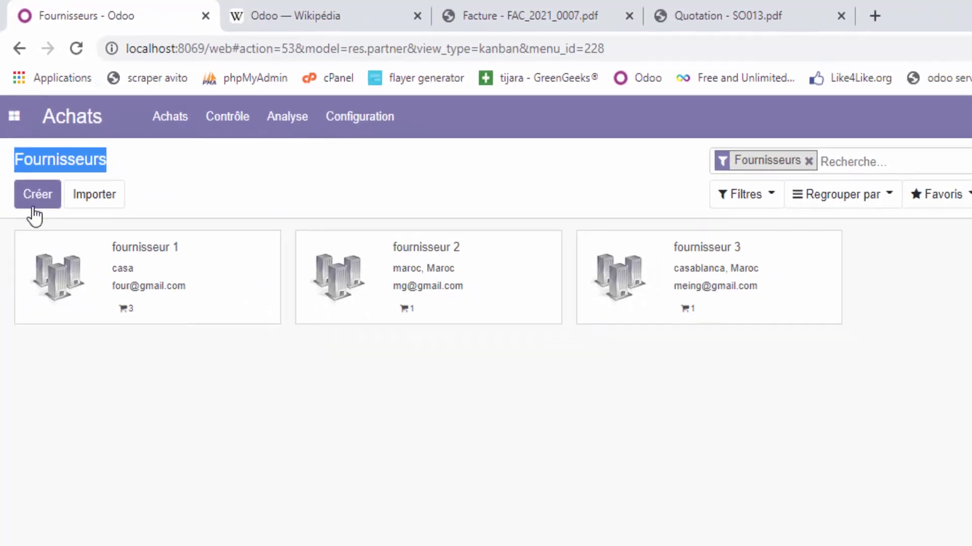
click(36, 214)
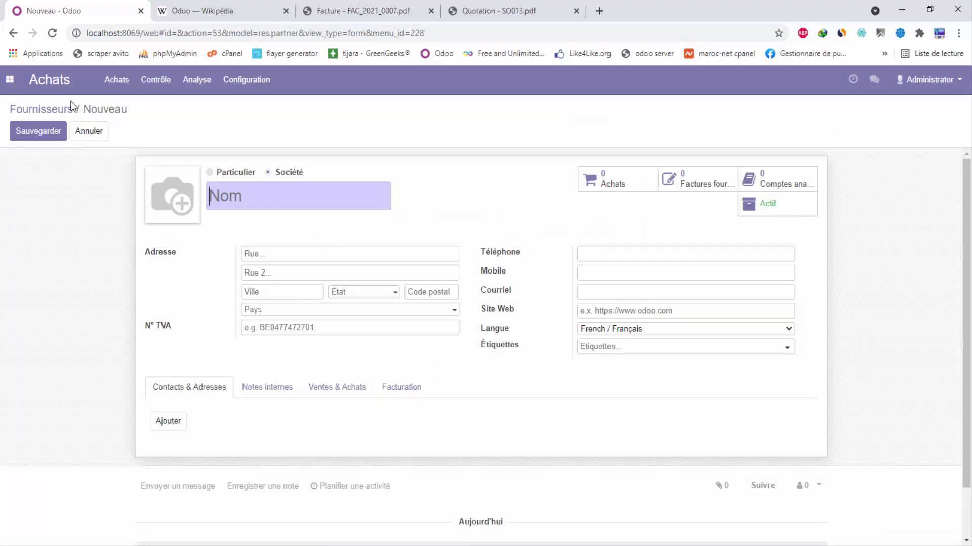
Step: Display the purchasable Articles as a list, review the record of article 1 and return to the list
click(121, 80)
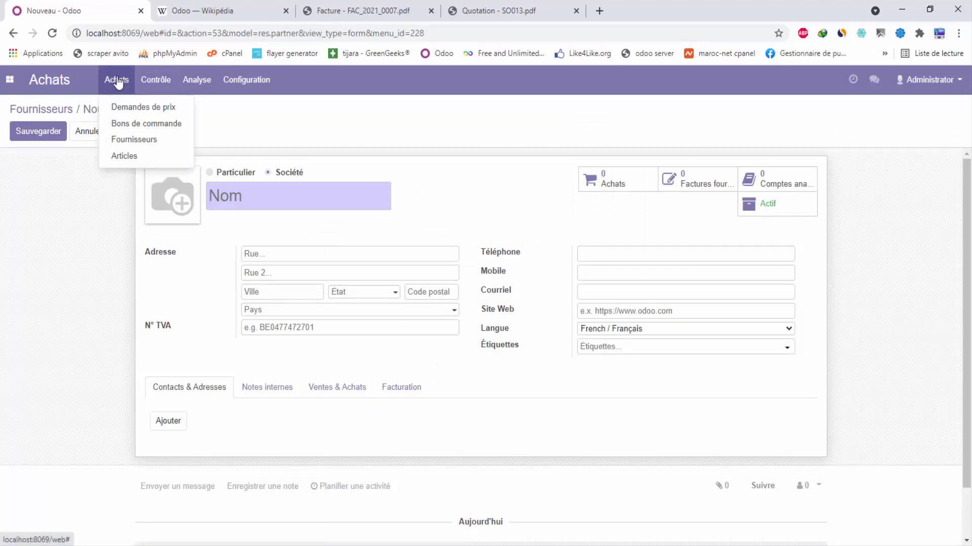
click(127, 157)
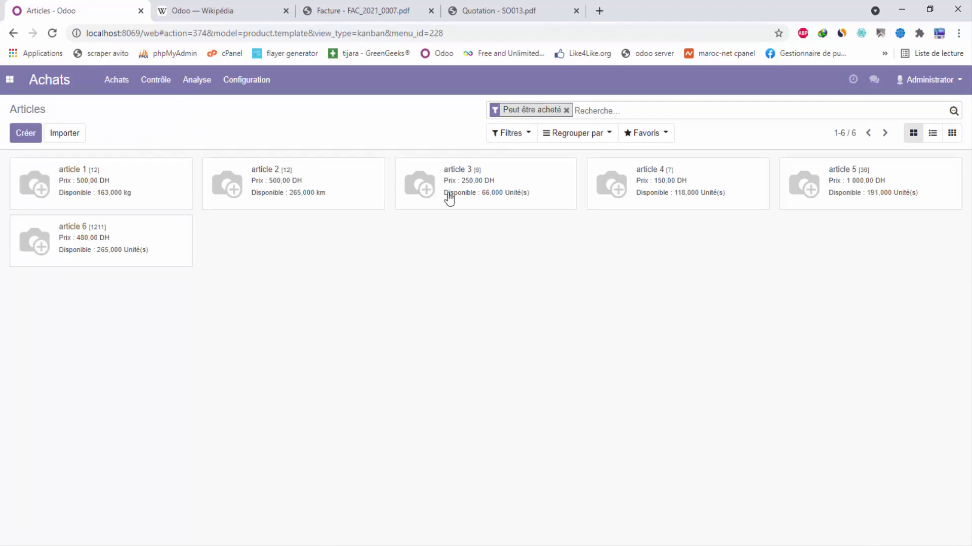
click(933, 134)
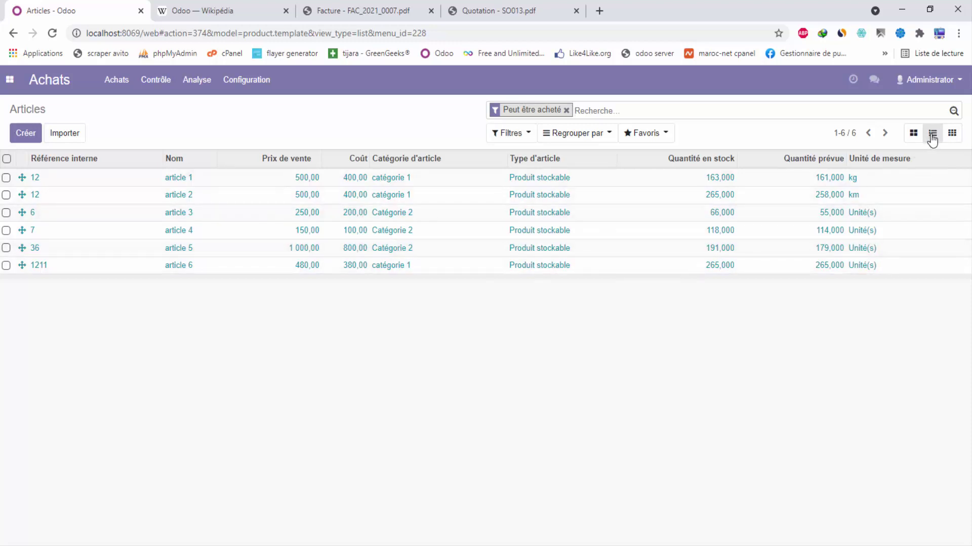
click(913, 132)
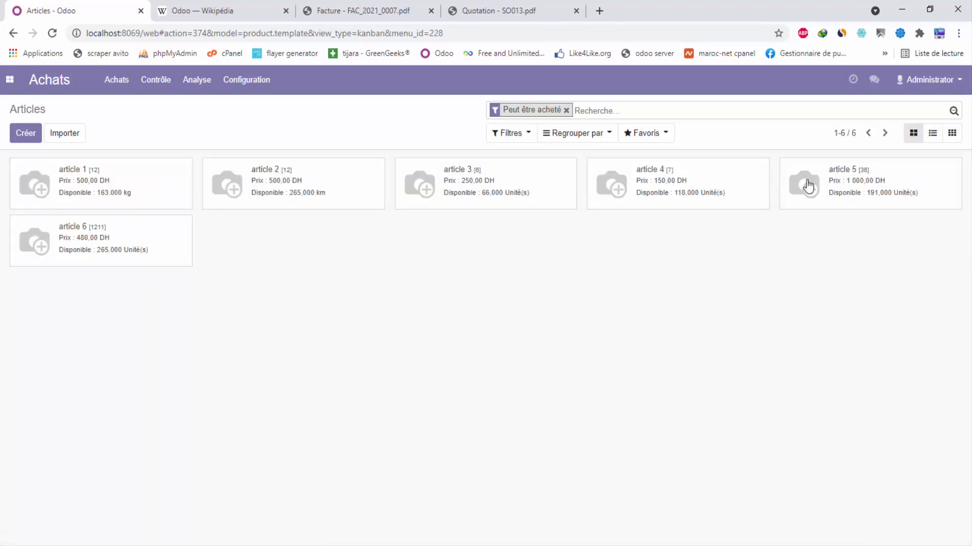
click(932, 133)
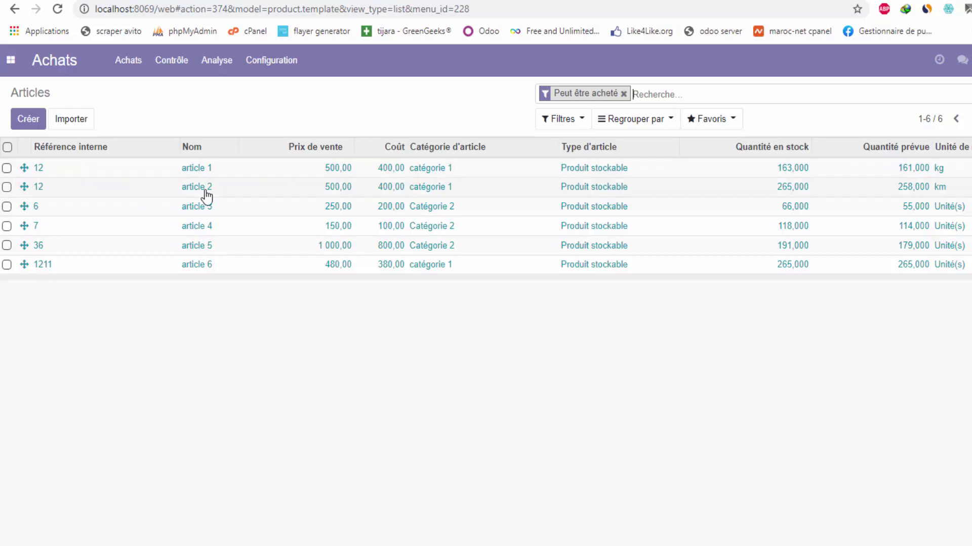
click(193, 172)
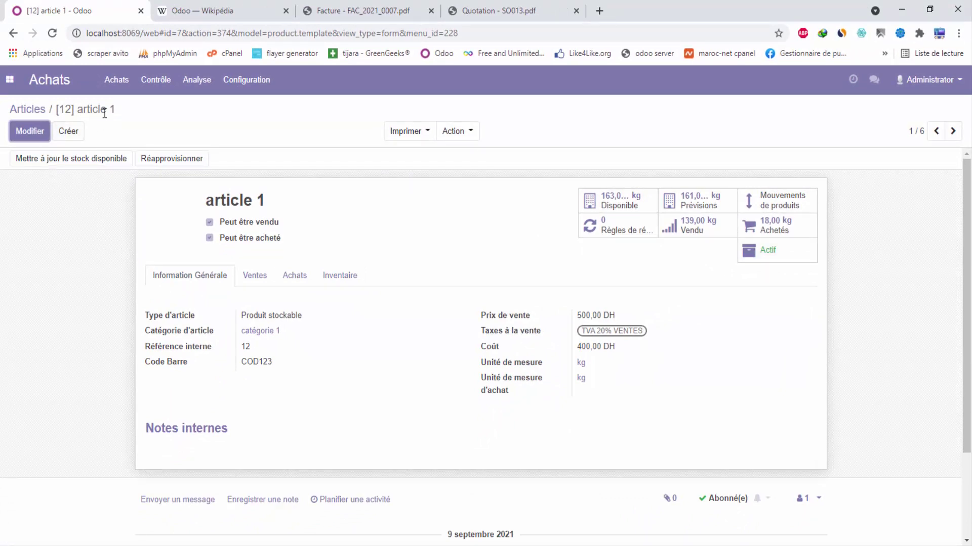
click(35, 111)
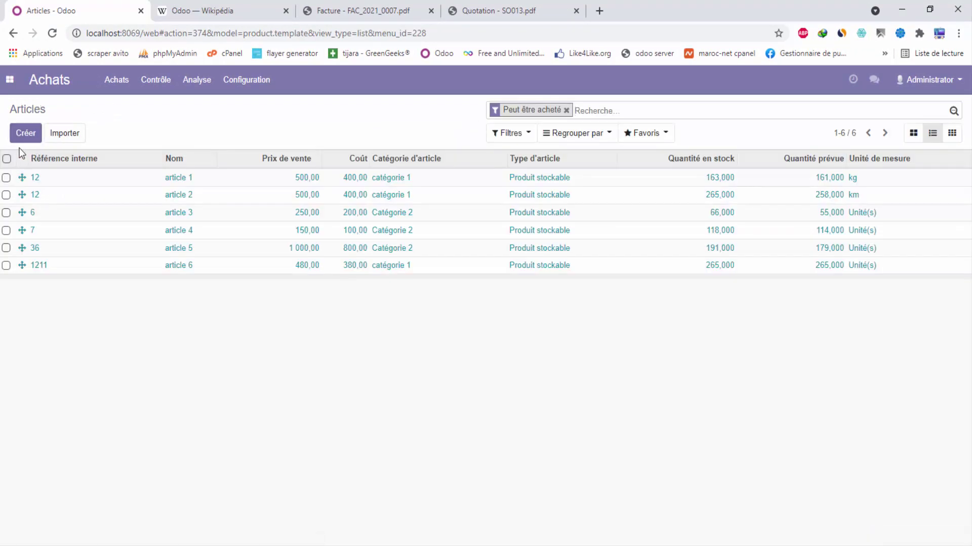
Step: Open a blank article form and view the details of its Unité(s) unit of measure
click(24, 134)
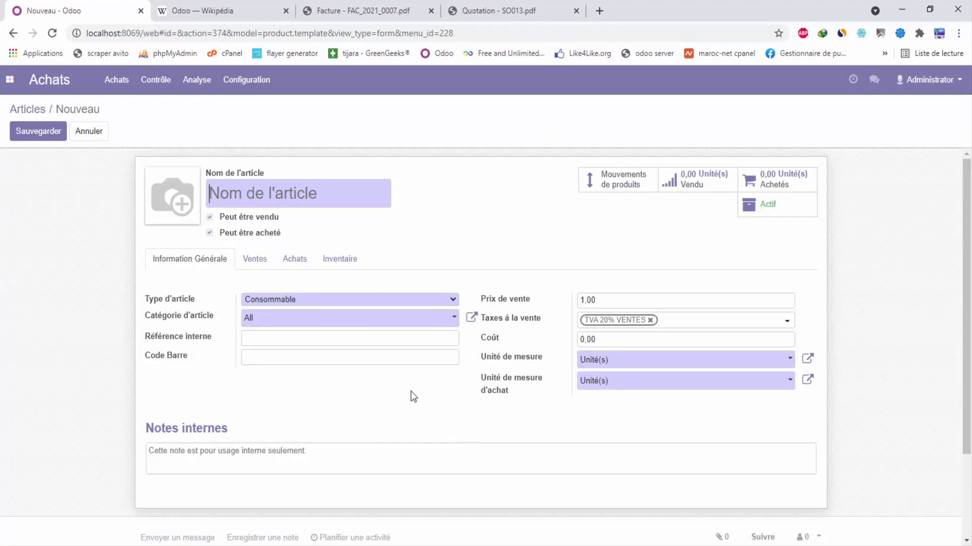
click(807, 360)
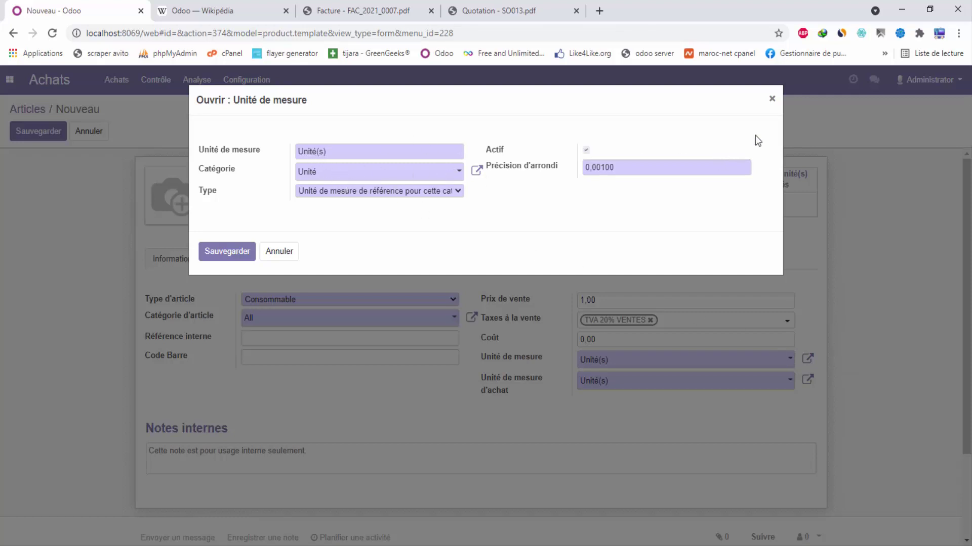
click(771, 99)
Step: Browse the full list of units of measure available for the new article and discard the article form
click(738, 364)
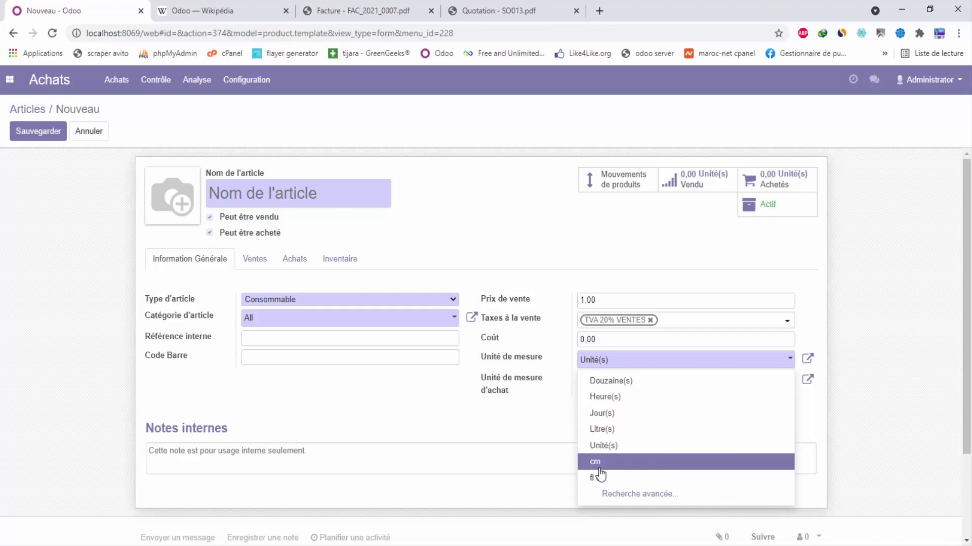
click(628, 495)
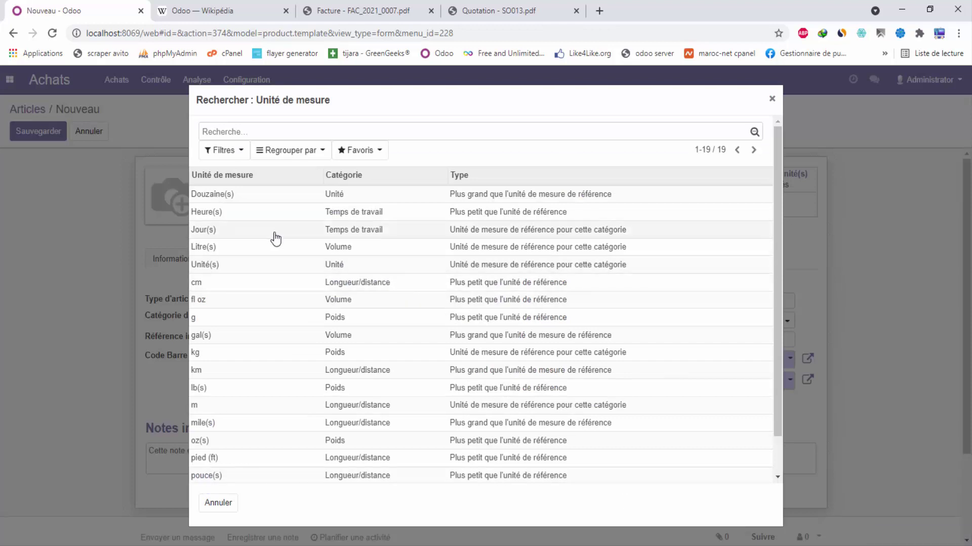
drag(776, 215, 773, 291)
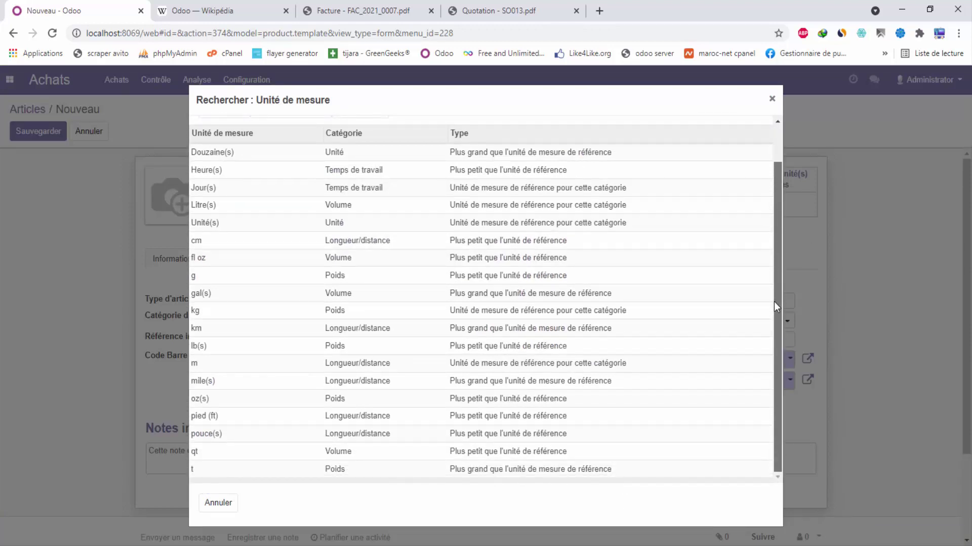
drag(782, 260, 773, 190)
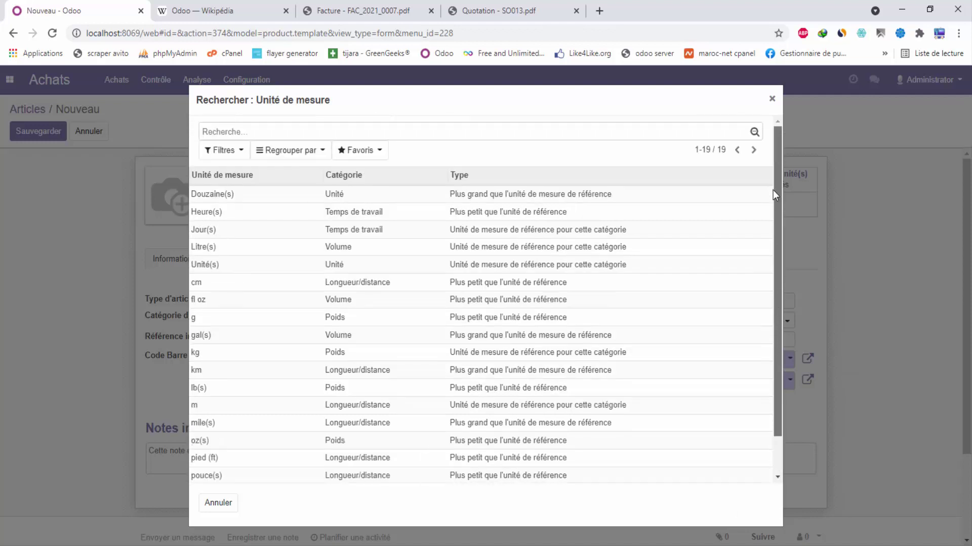
click(772, 98)
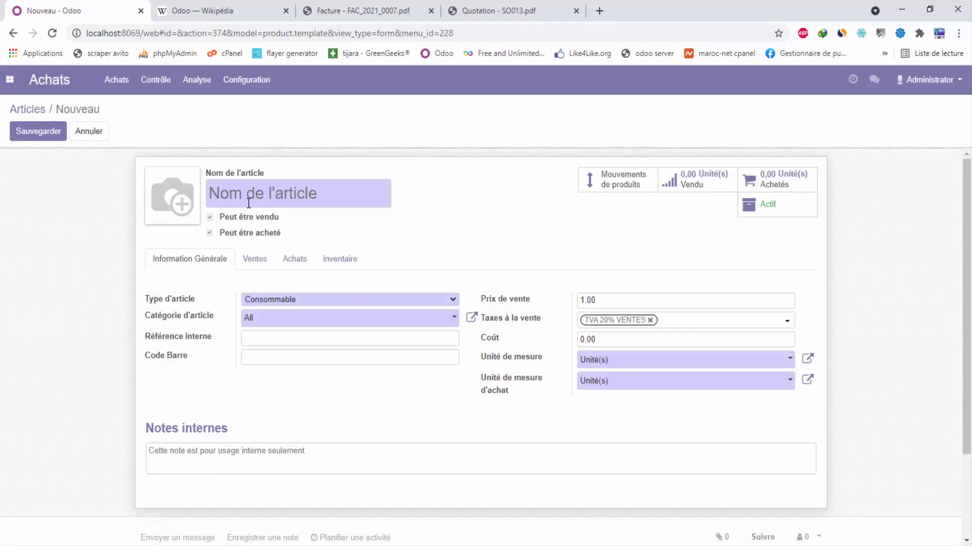
click(90, 133)
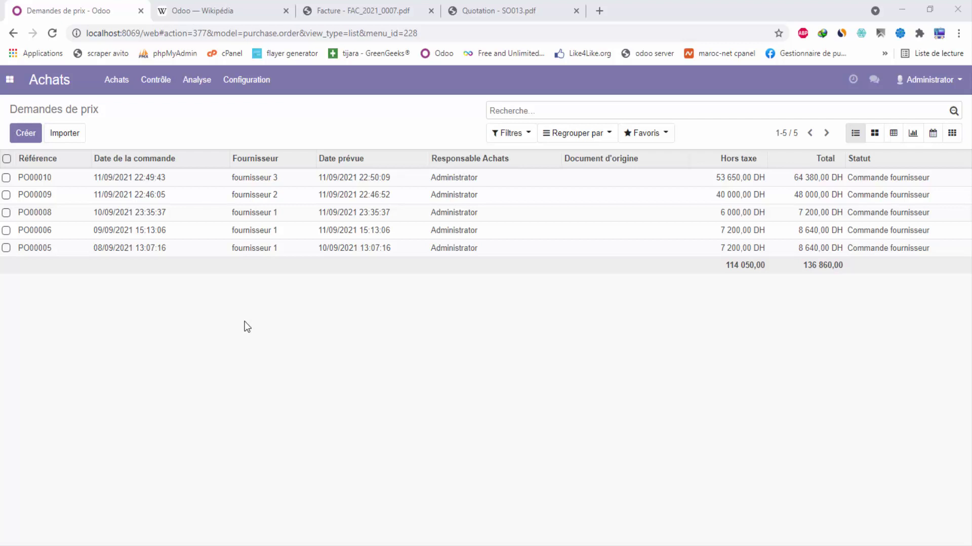
Step: Switch to the Point de Vente application and start a new session for Shop
click(10, 82)
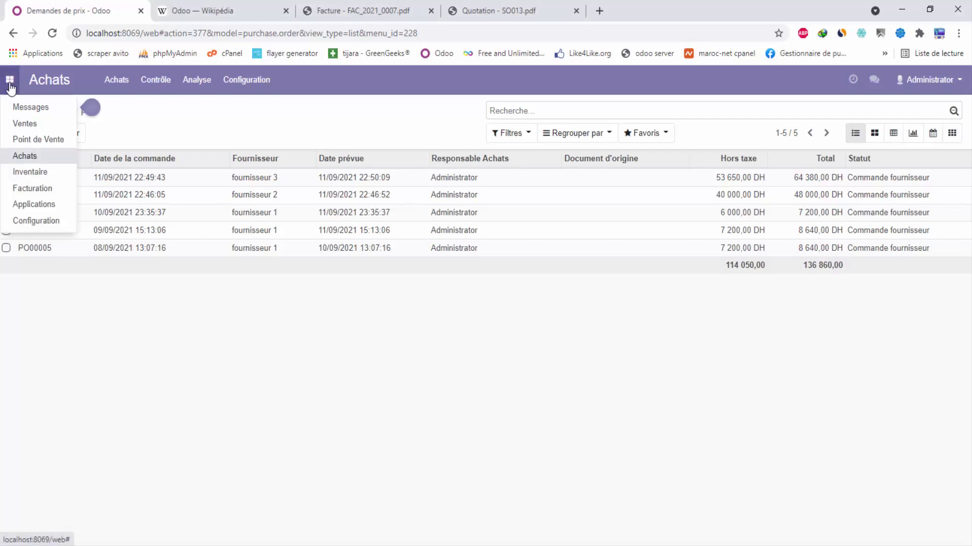
click(29, 142)
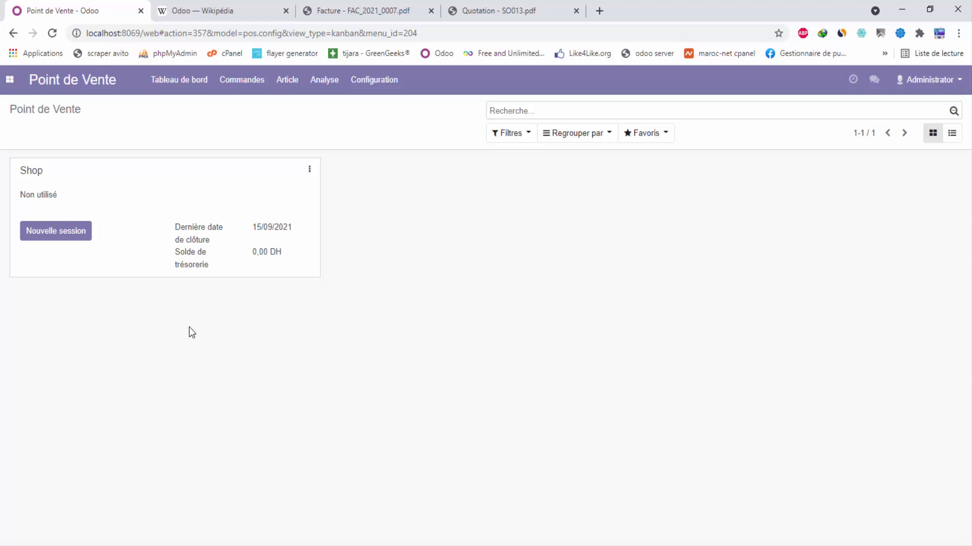
click(55, 237)
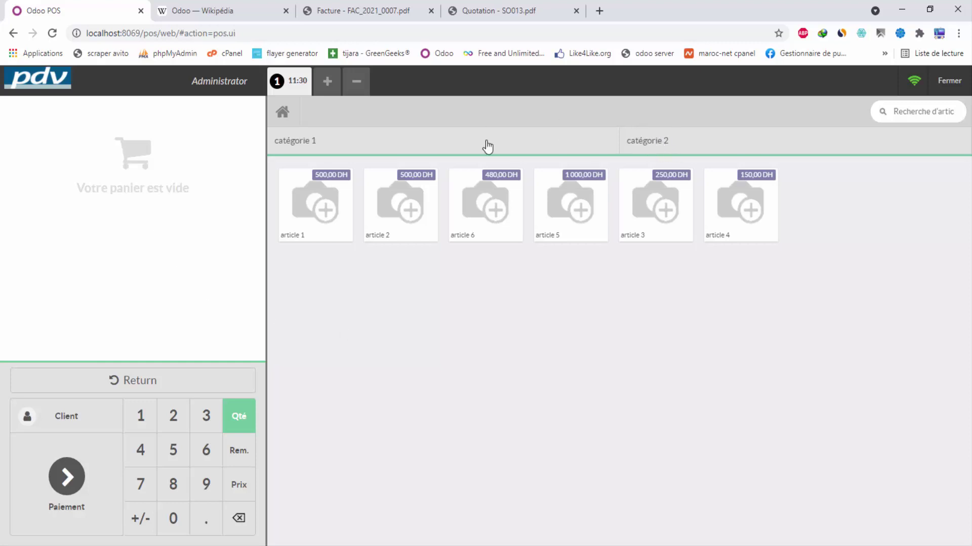
Step: Browse the articles of catégorie 1 and catégorie 2 in the point of sale and return to all articles
click(298, 143)
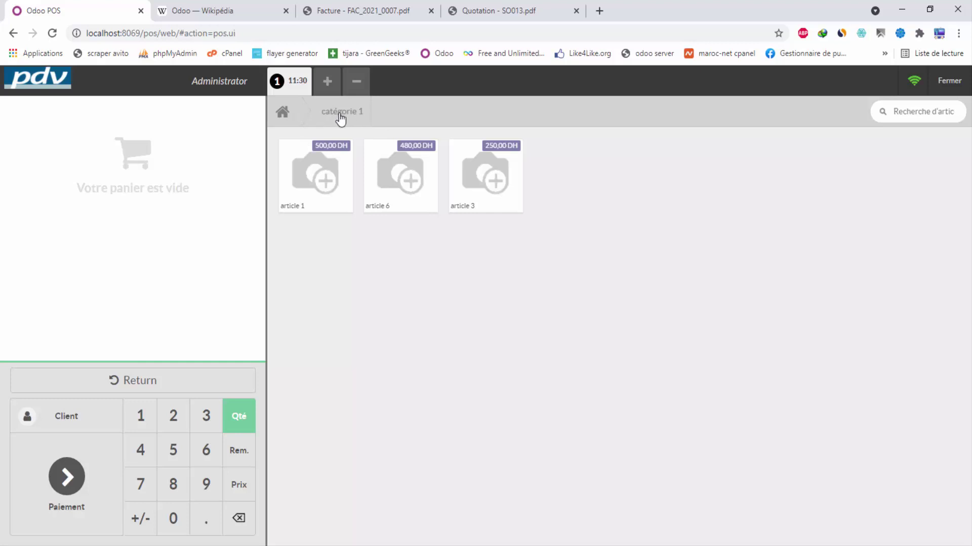
click(285, 116)
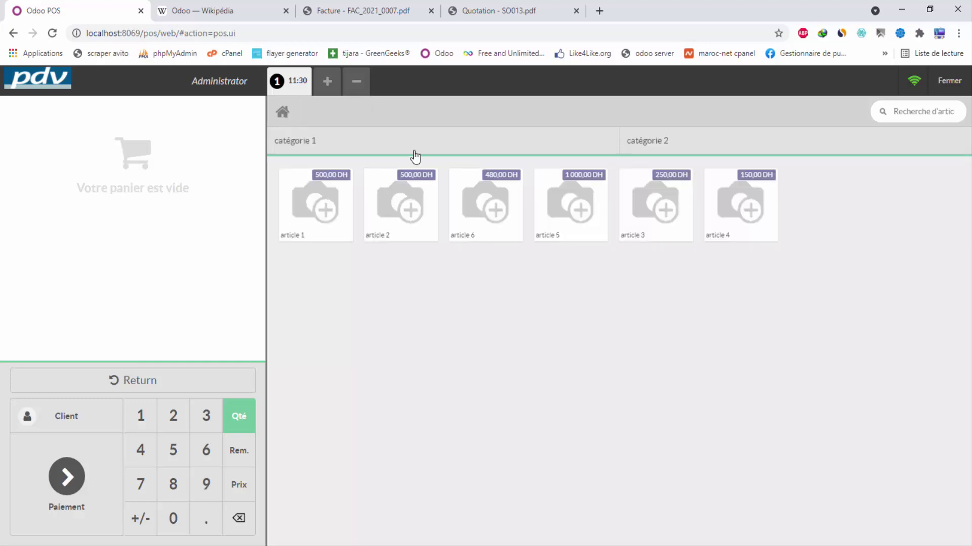
click(653, 152)
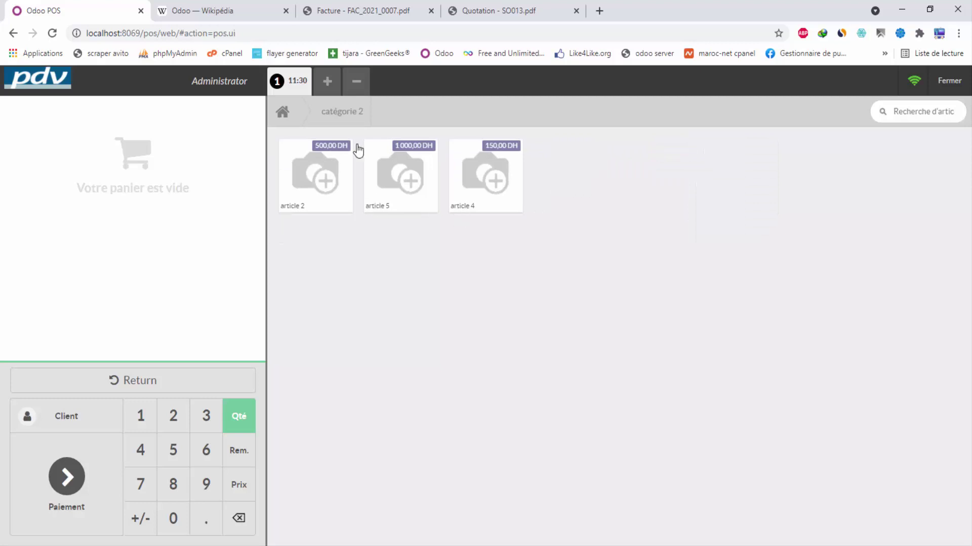
click(284, 115)
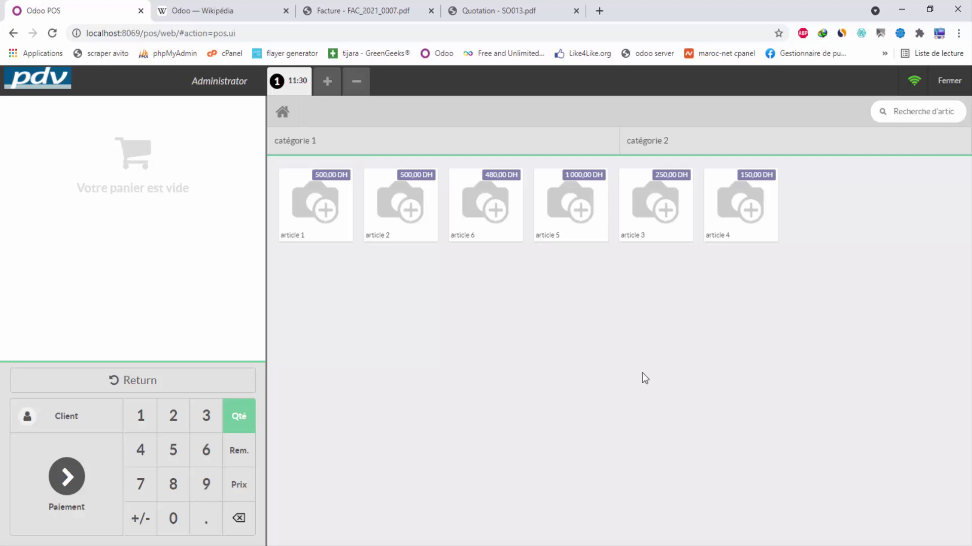
click(647, 146)
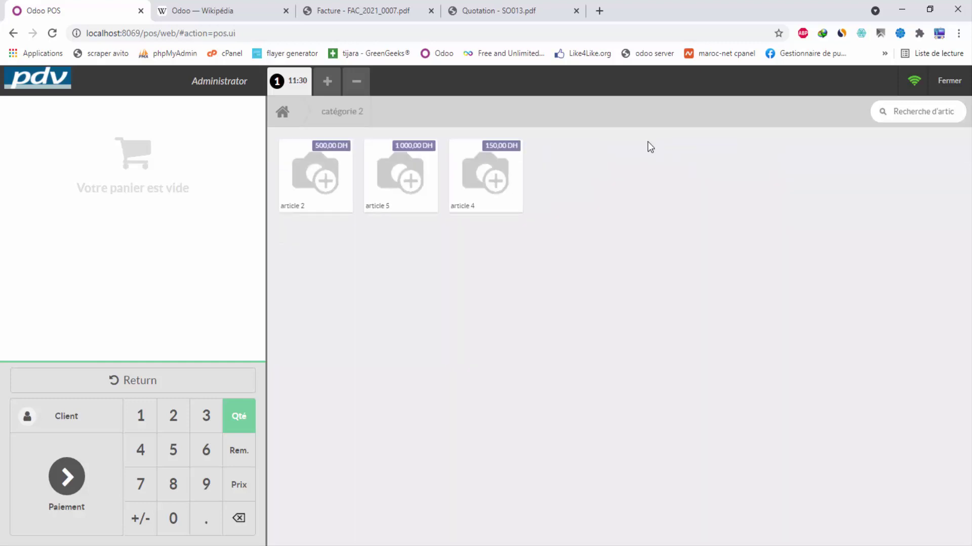
click(282, 113)
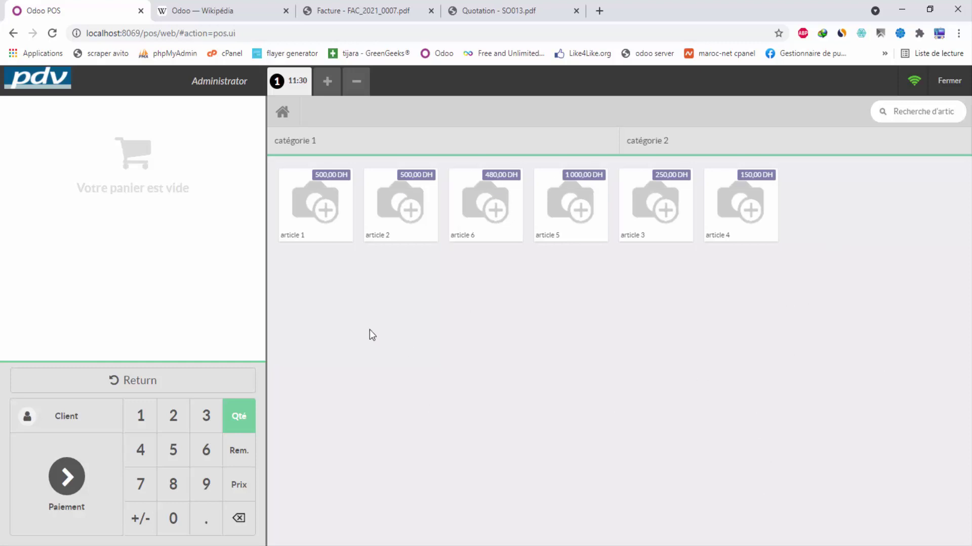
Step: Add one each of article 6, article 3, article 4, article 5 and article 1 to the cart
click(496, 203)
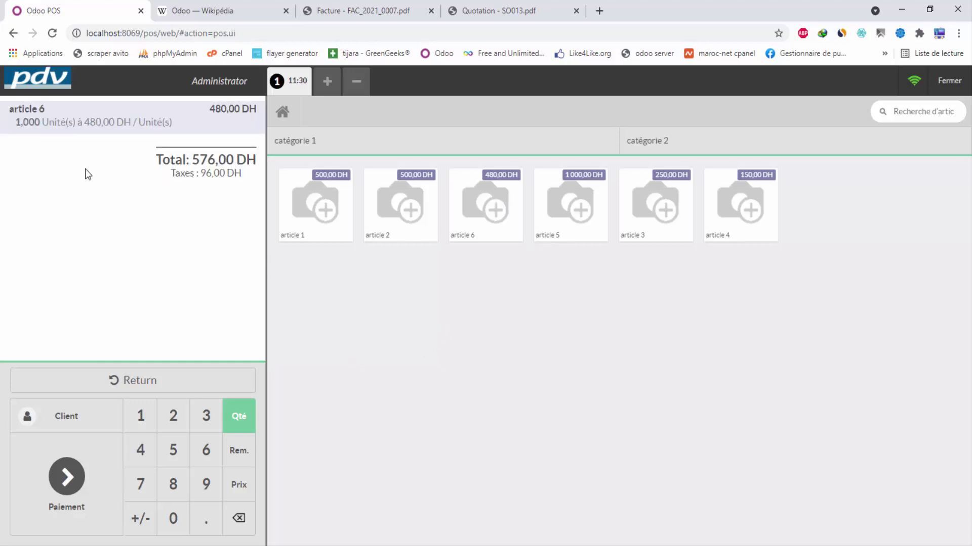
click(653, 207)
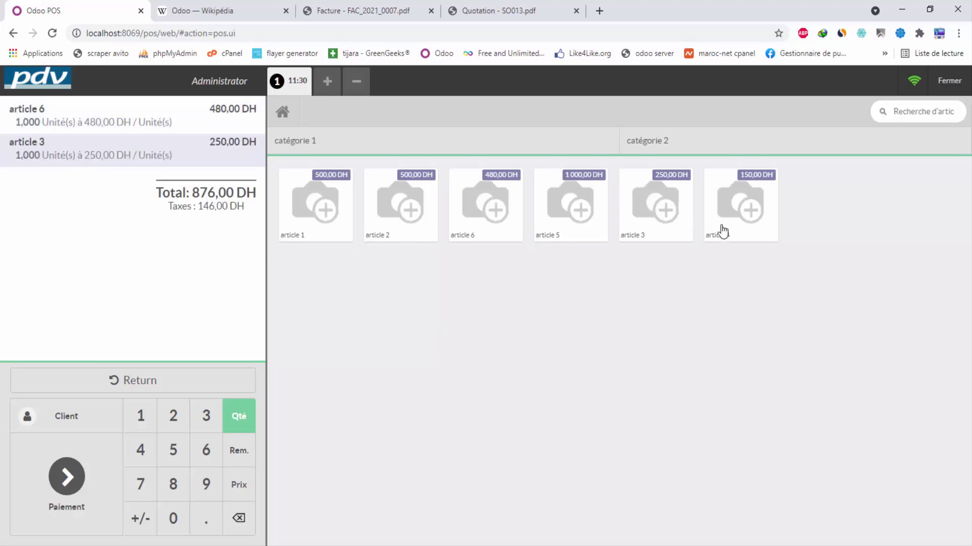
click(741, 193)
click(565, 205)
click(334, 199)
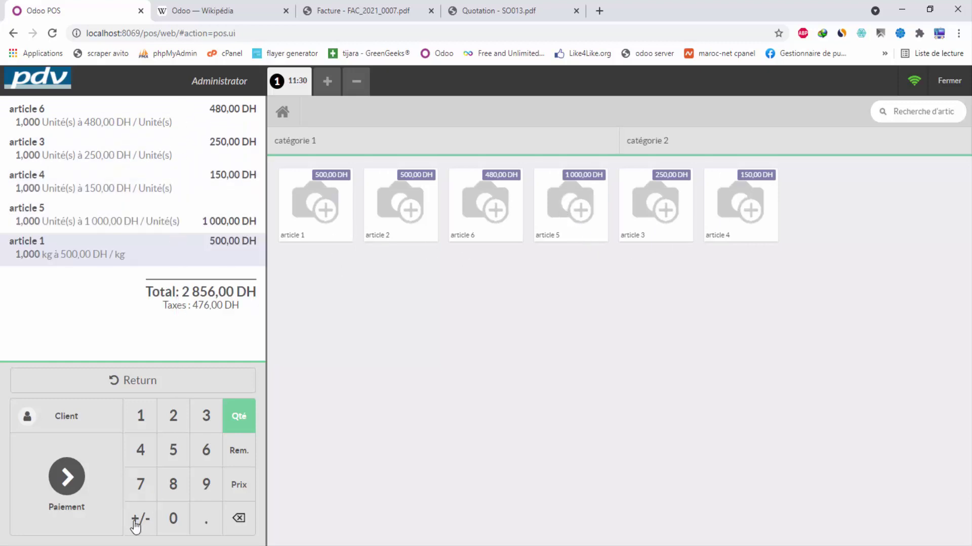
Step: Pay the order with Liquidités (MAD), entering 3000 DH received, validate it and proceed to the next order
click(61, 497)
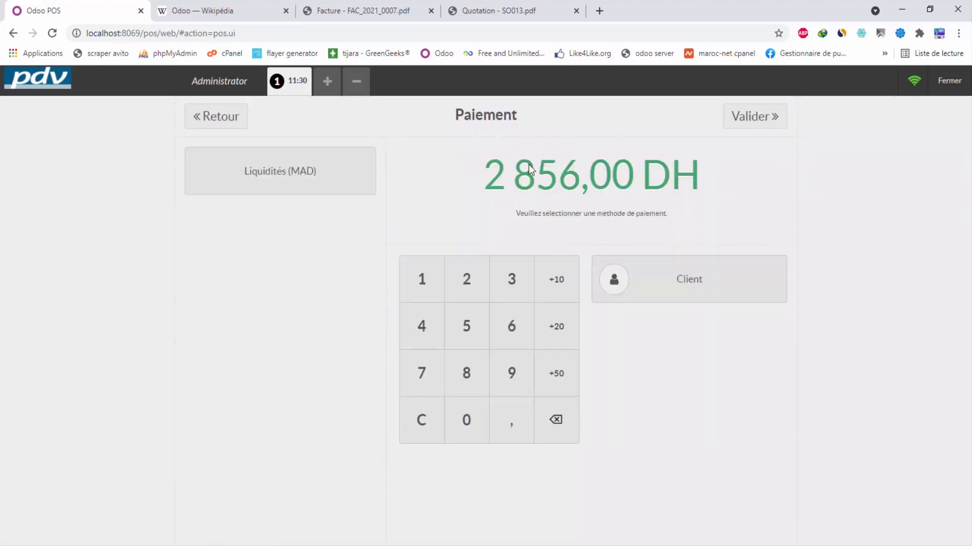
click(289, 177)
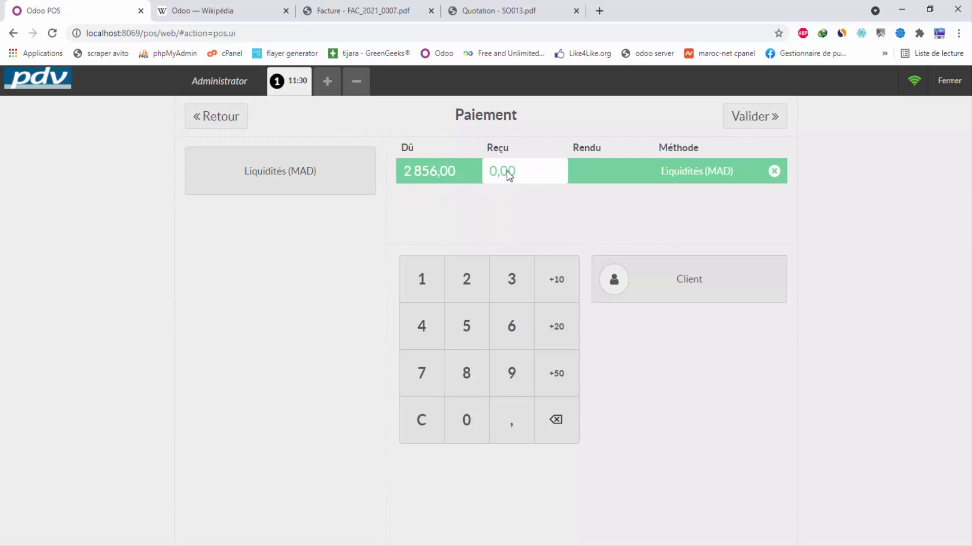
text(3000)
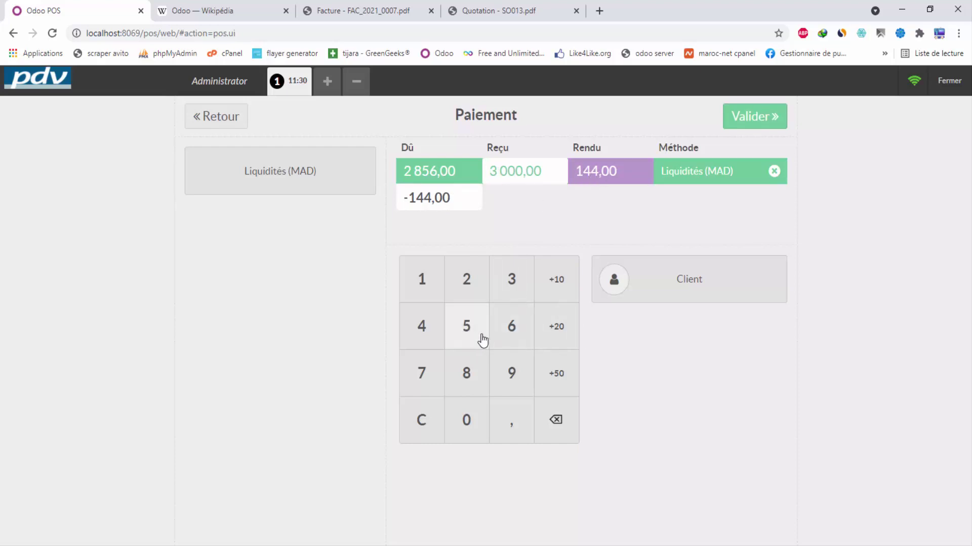
click(746, 121)
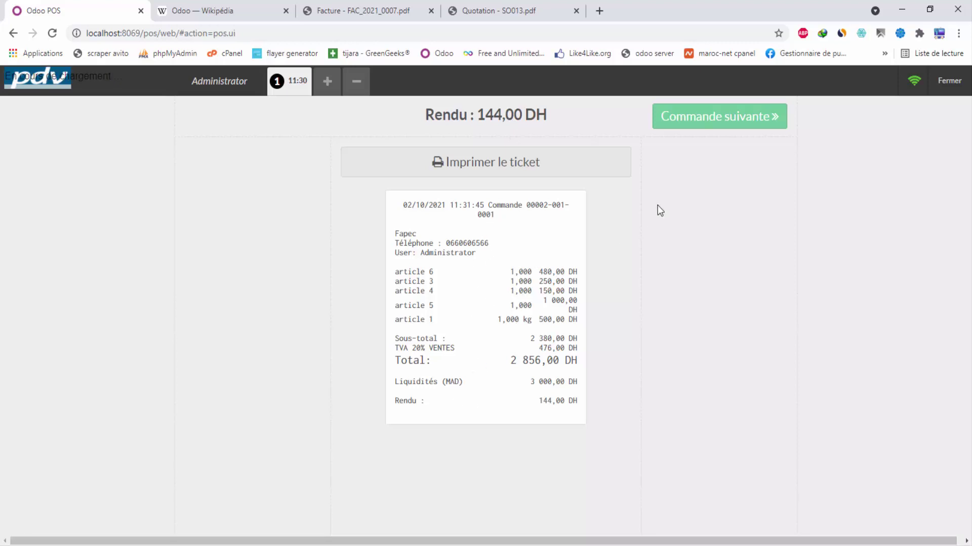
click(697, 126)
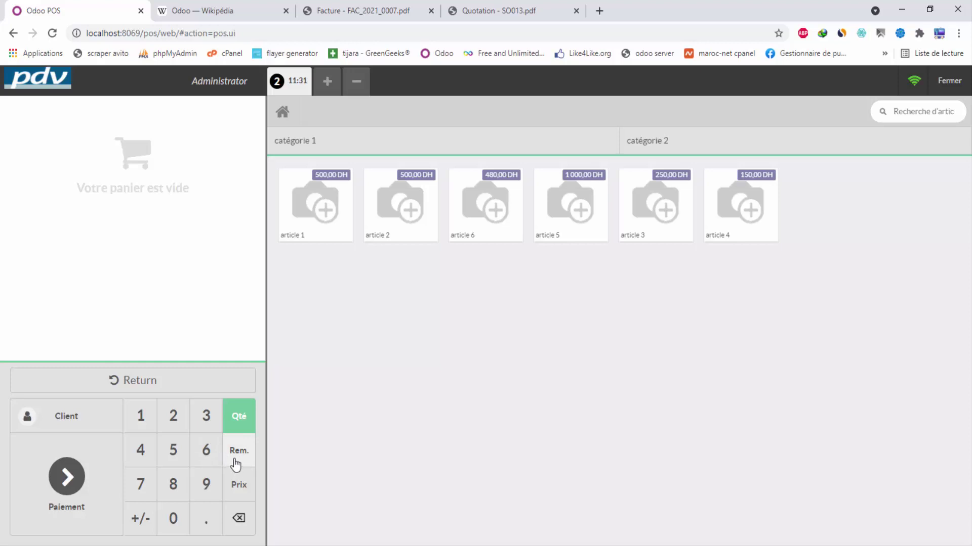
Step: Add article 2 to the new order with a quantity of 23 km
click(413, 208)
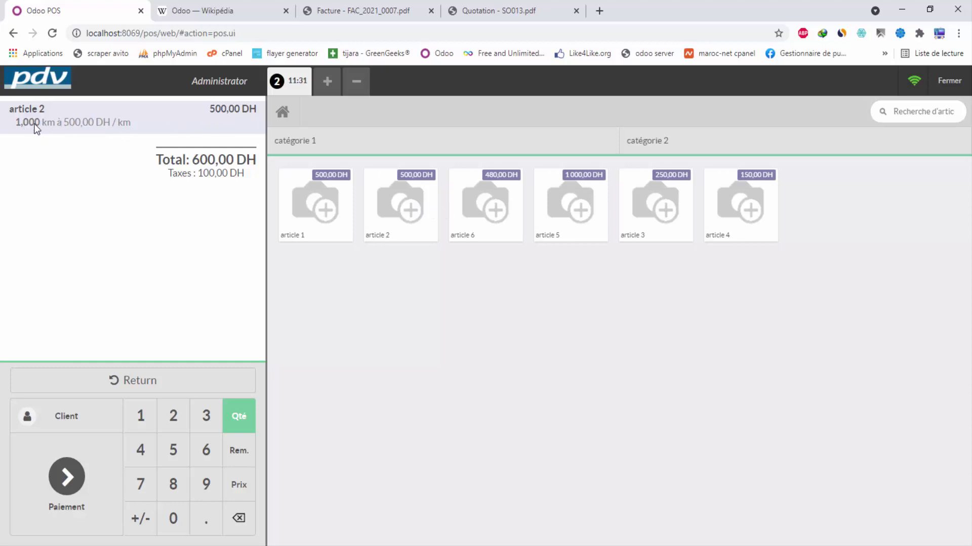
click(173, 424)
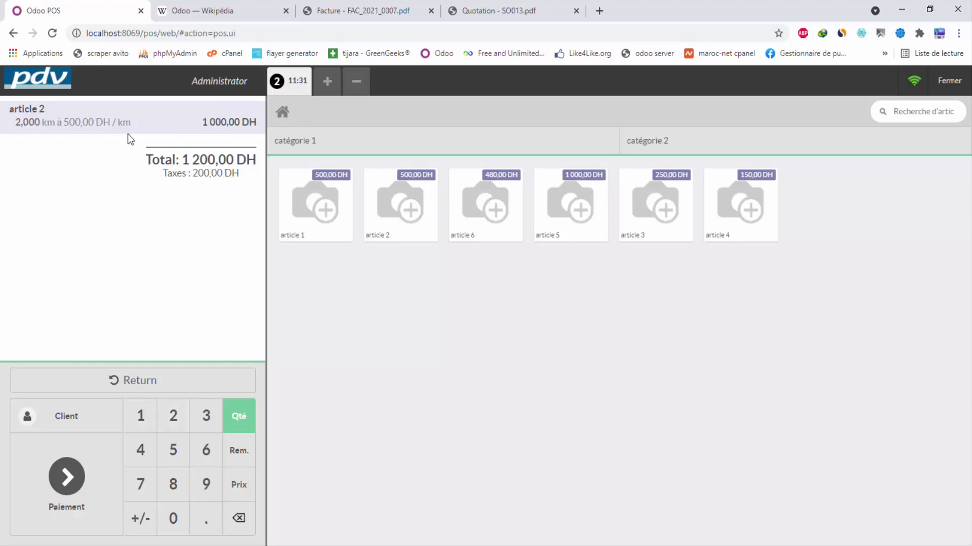
click(202, 414)
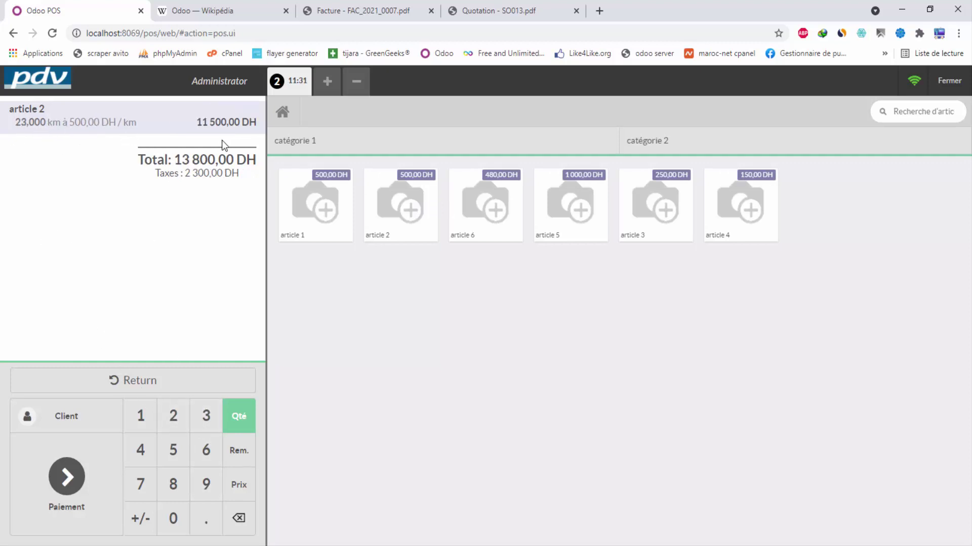
Step: Apply a 10% discount to the article 2 line
click(236, 461)
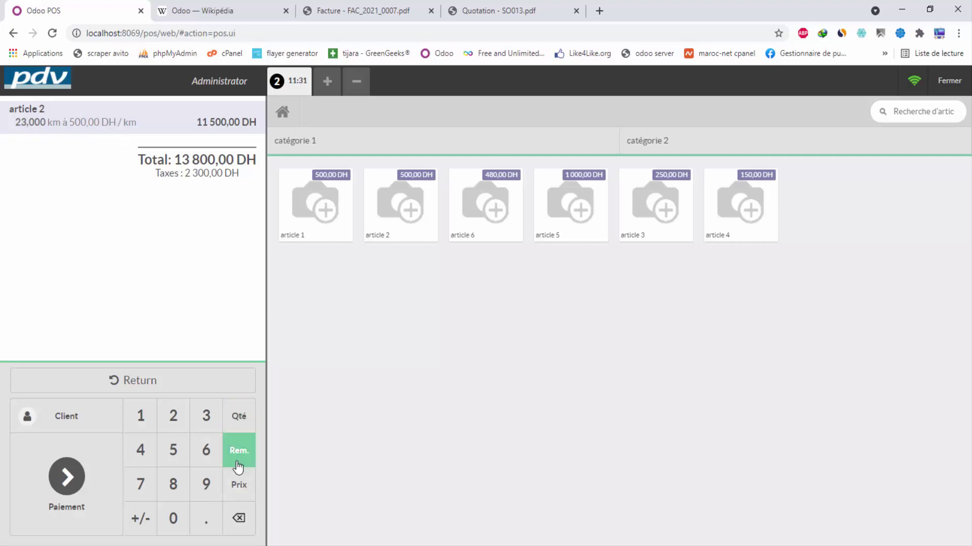
click(142, 415)
click(173, 518)
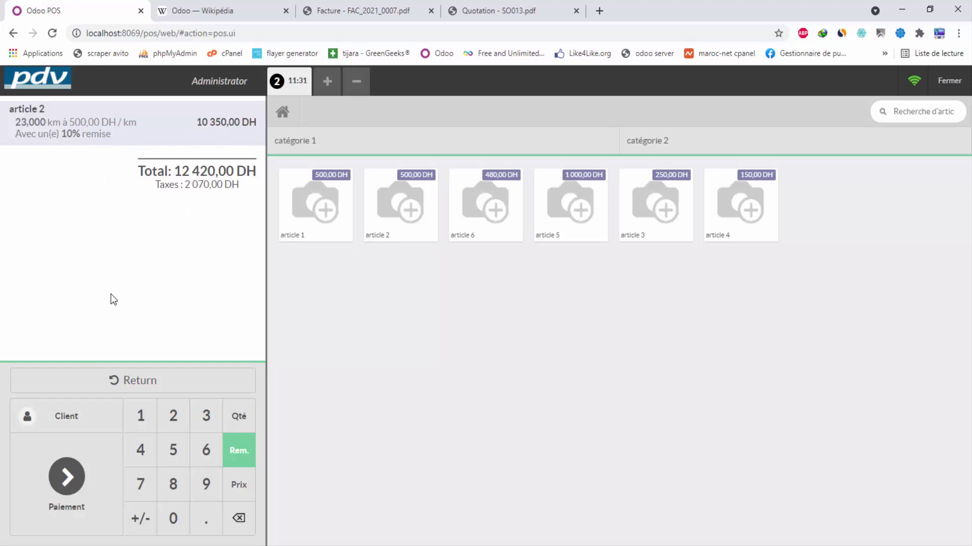
Step: Assign client 1 as the customer of the current order
click(68, 420)
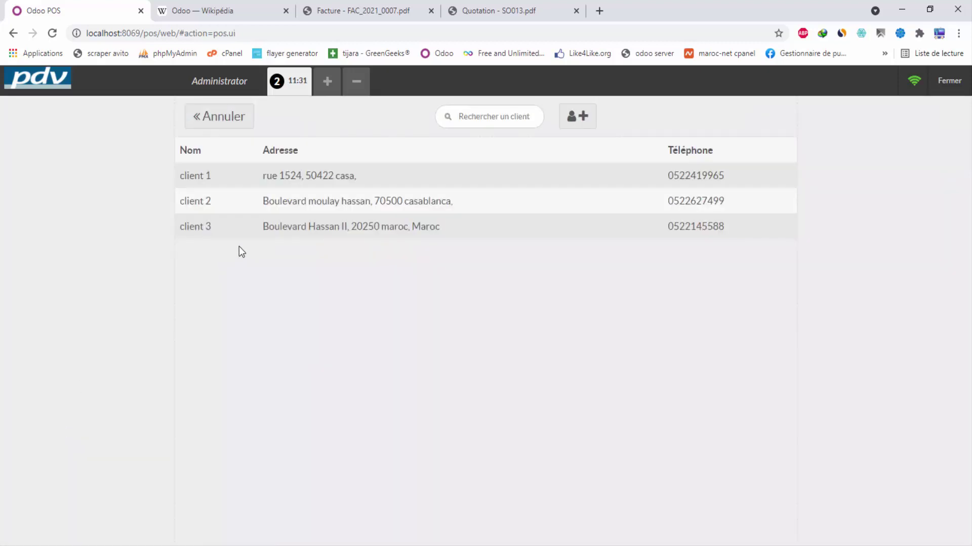
click(262, 172)
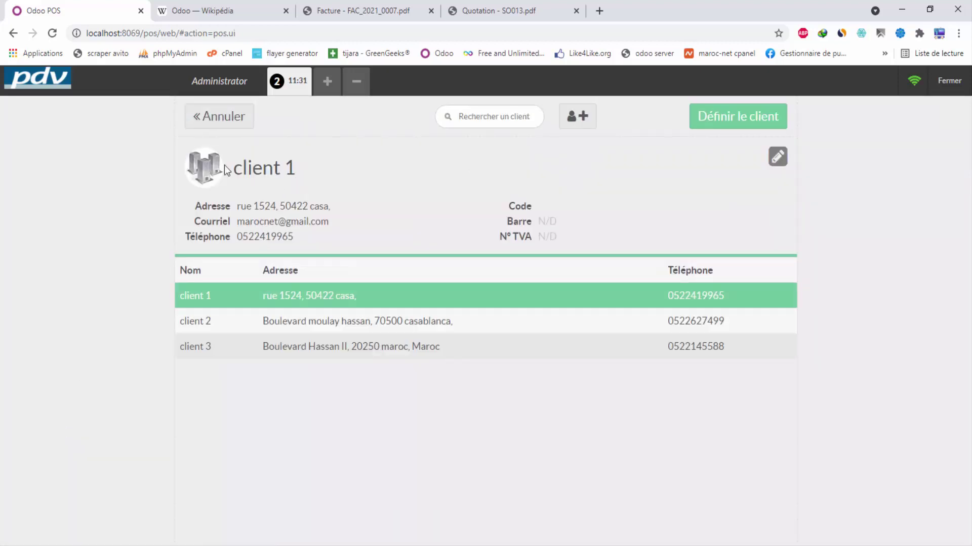
click(731, 120)
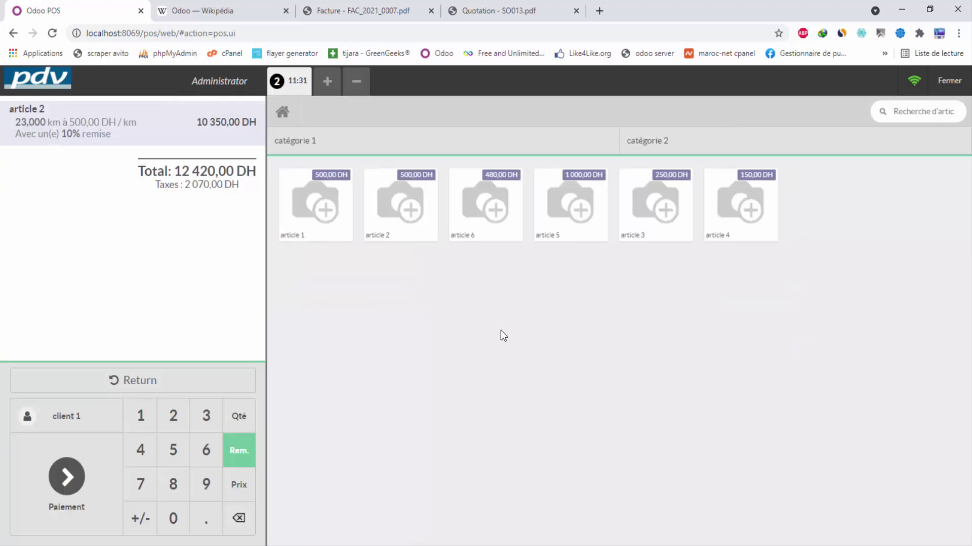